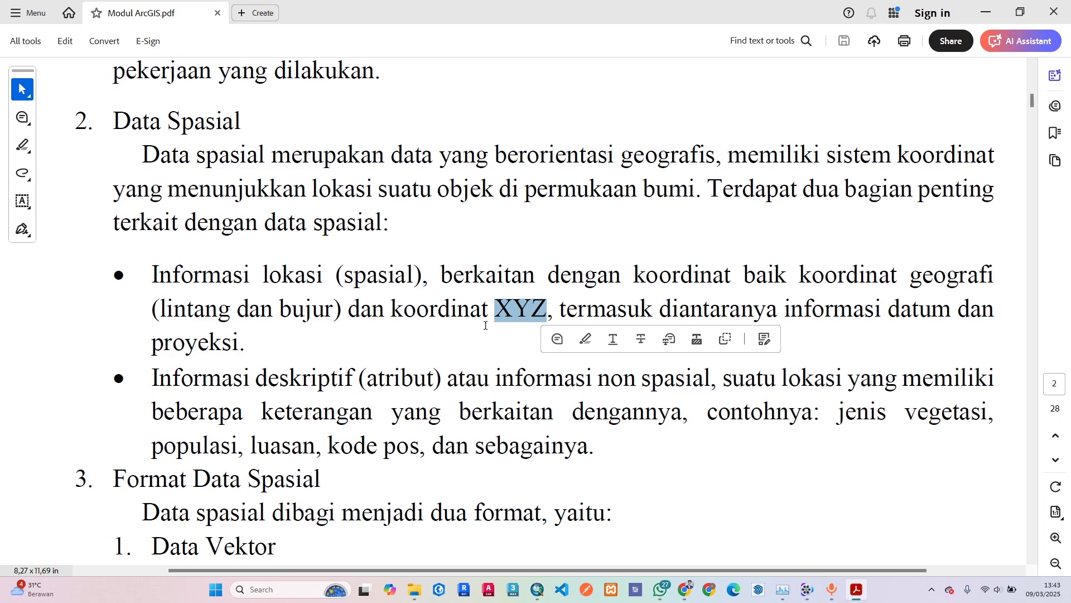
Step: Read the Data Spasial section of the ArcGIS module, marking the passages on XYZ coordinates and descriptive (attribute) information
click(544, 313)
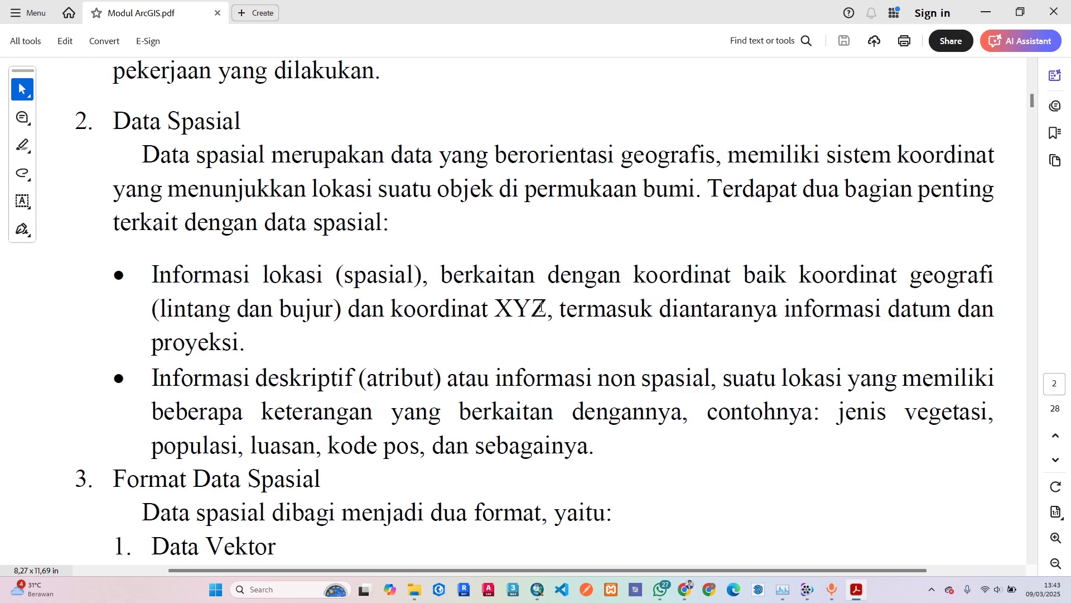
drag(533, 310, 626, 309)
scroll(330, 371, down, 1)
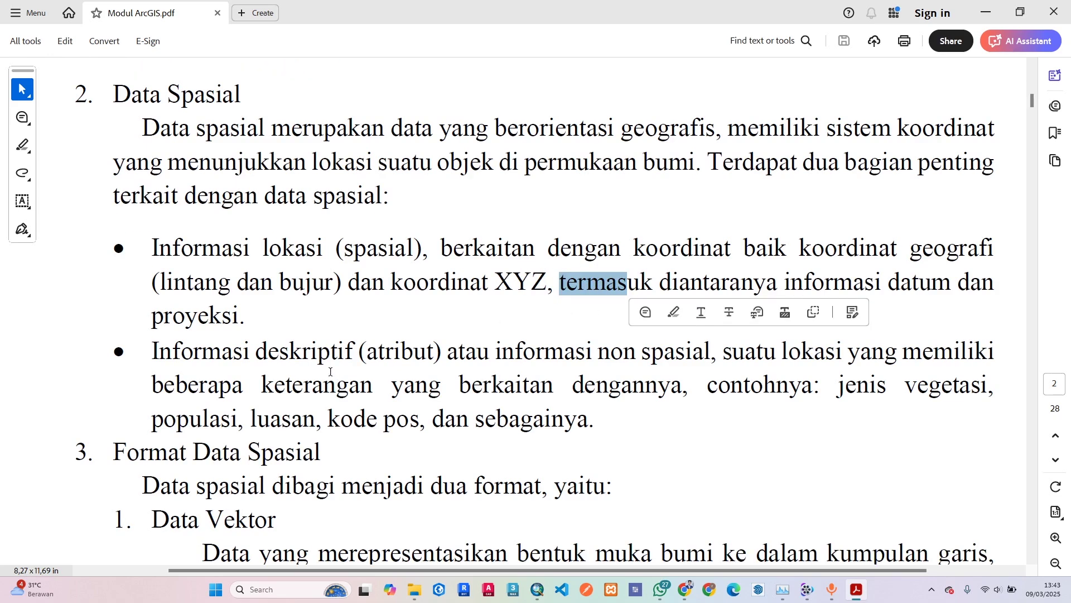
mouse_move(186, 351)
mouse_down()
mouse_move(615, 353)
mouse_move(621, 370)
mouse_move(608, 413)
mouse_up()
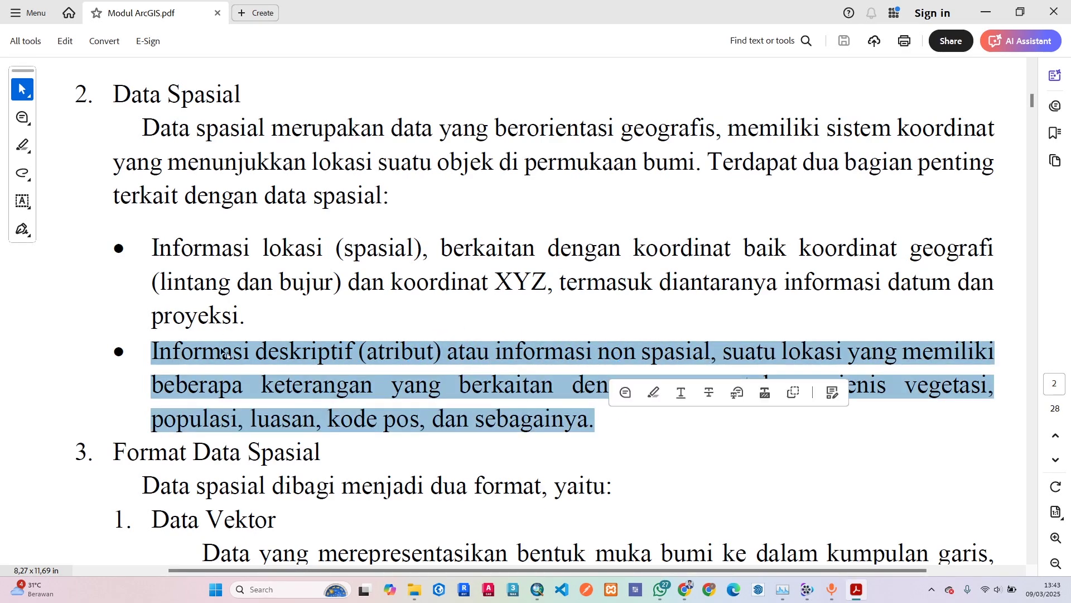
mouse_move(255, 352)
mouse_down()
mouse_move(437, 383)
mouse_move(440, 365)
mouse_up()
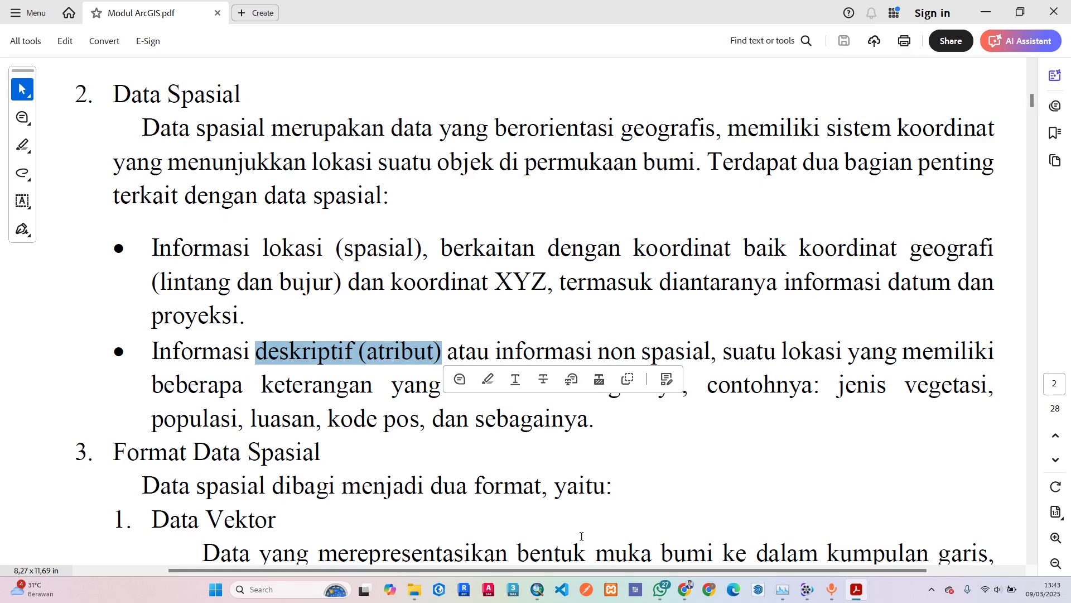
Step: Switch to ArcMap and start a new map from the Blank Map template
click(542, 538)
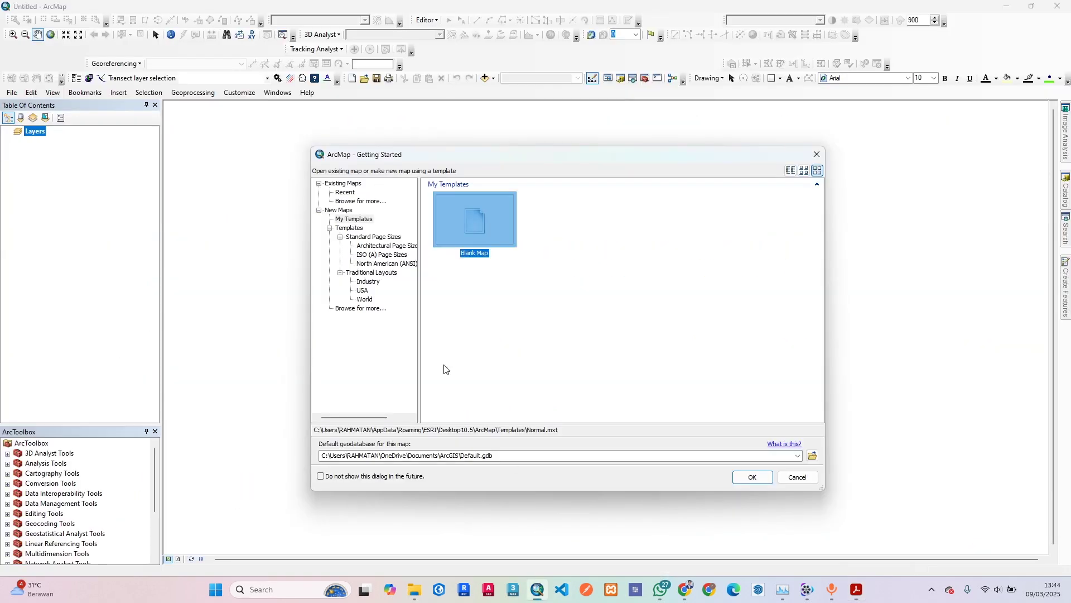
click(752, 477)
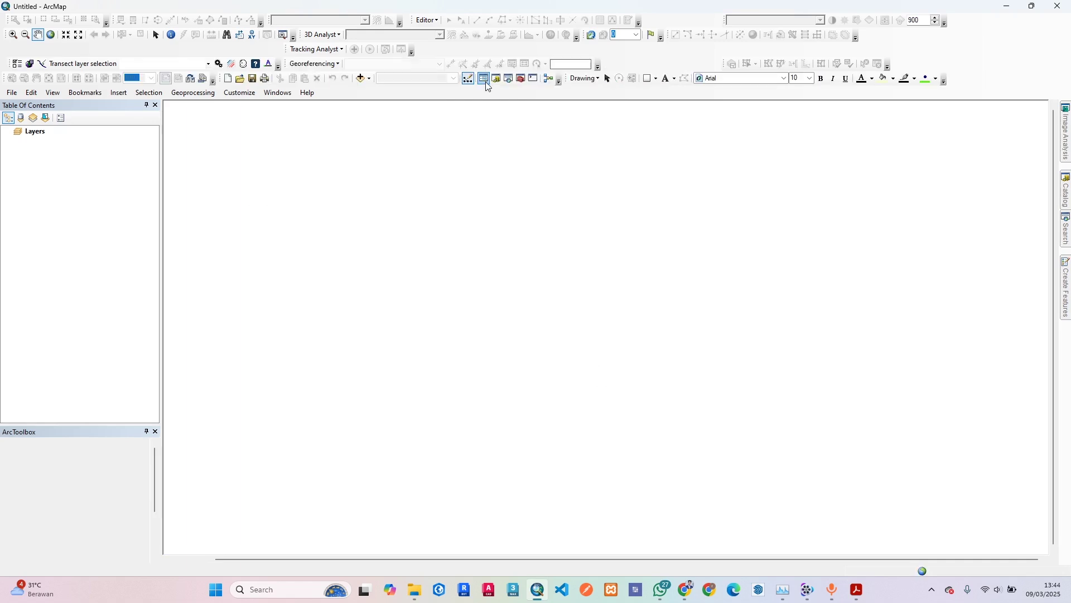
Step: Start a new folder connection for adding data and browse to the KARIR folder on drive Mat 2 (E:)
click(360, 82)
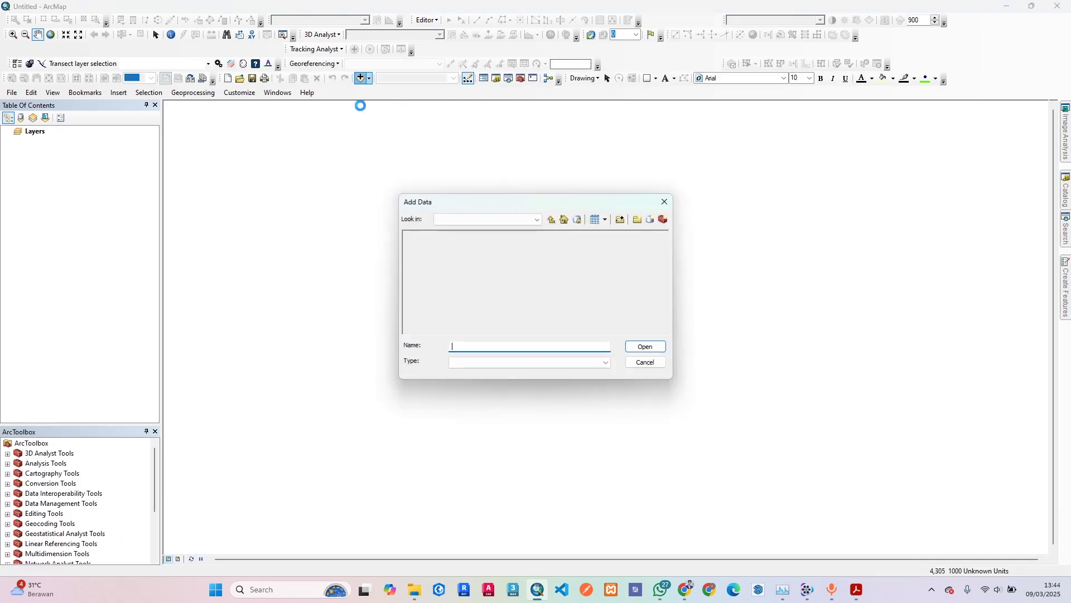
click(620, 221)
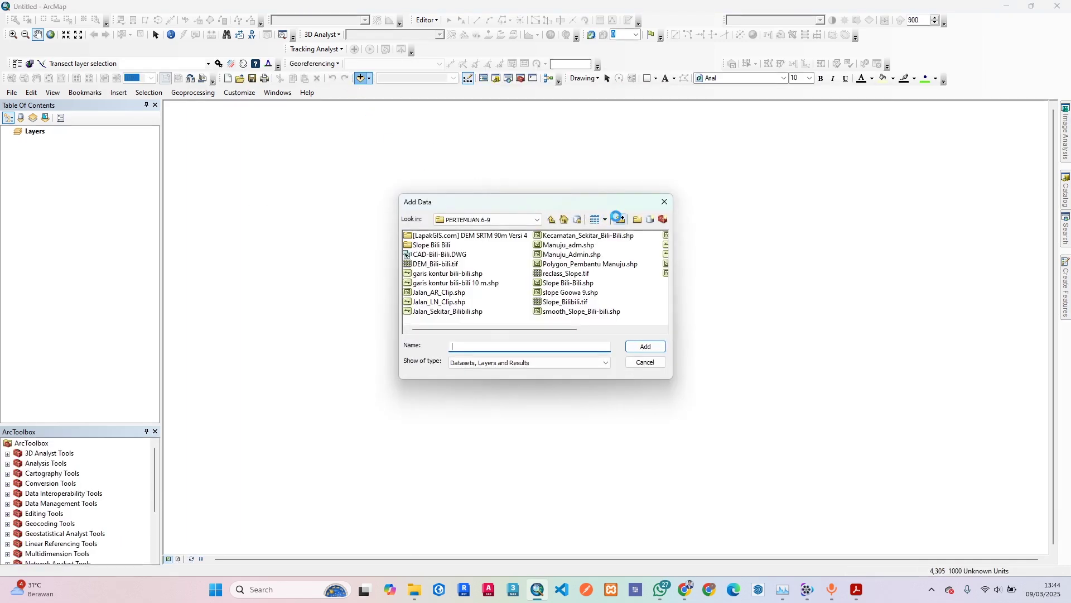
scroll(517, 317, down, 2)
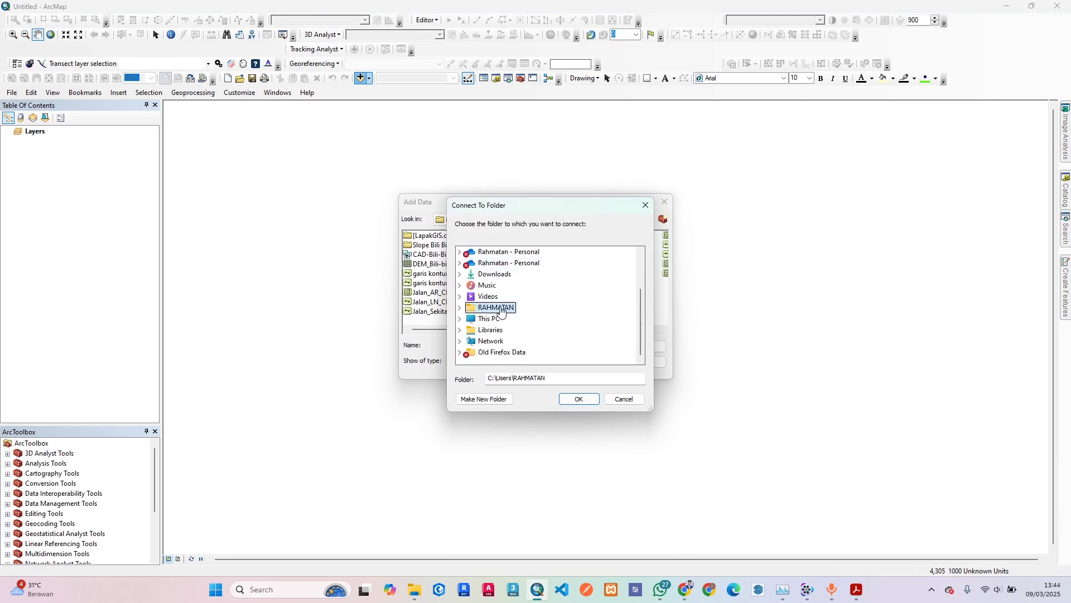
click(493, 319)
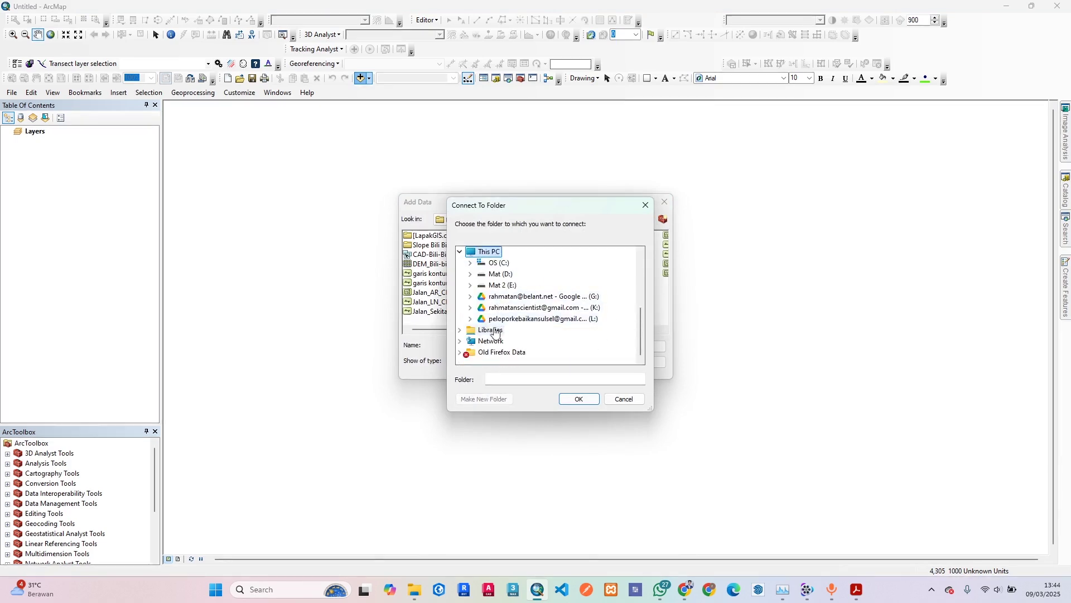
scroll(516, 308, up, 1)
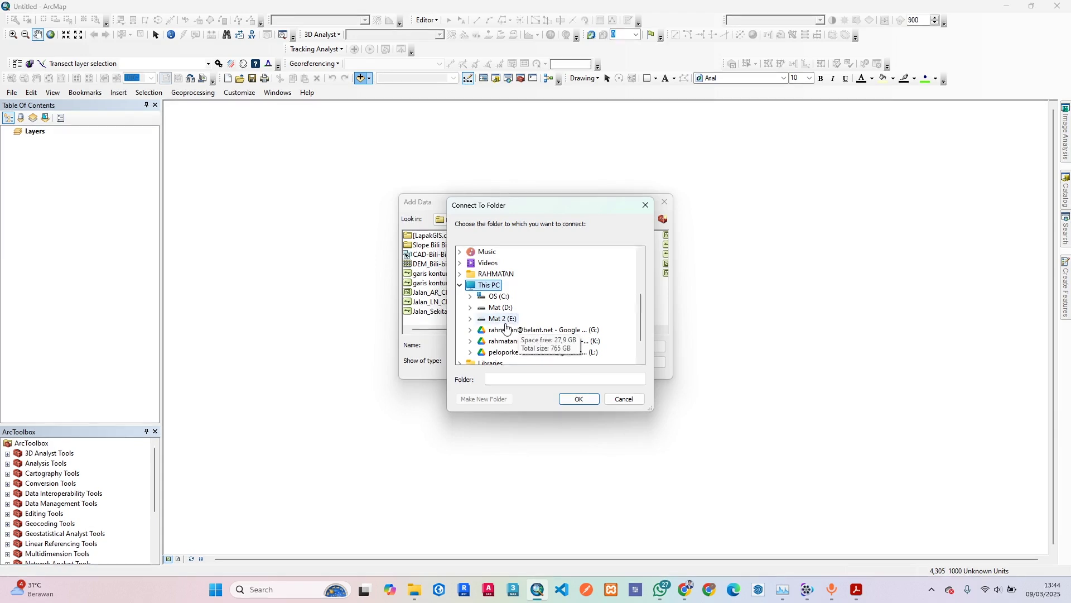
click(511, 319)
scroll(527, 312, down, 3)
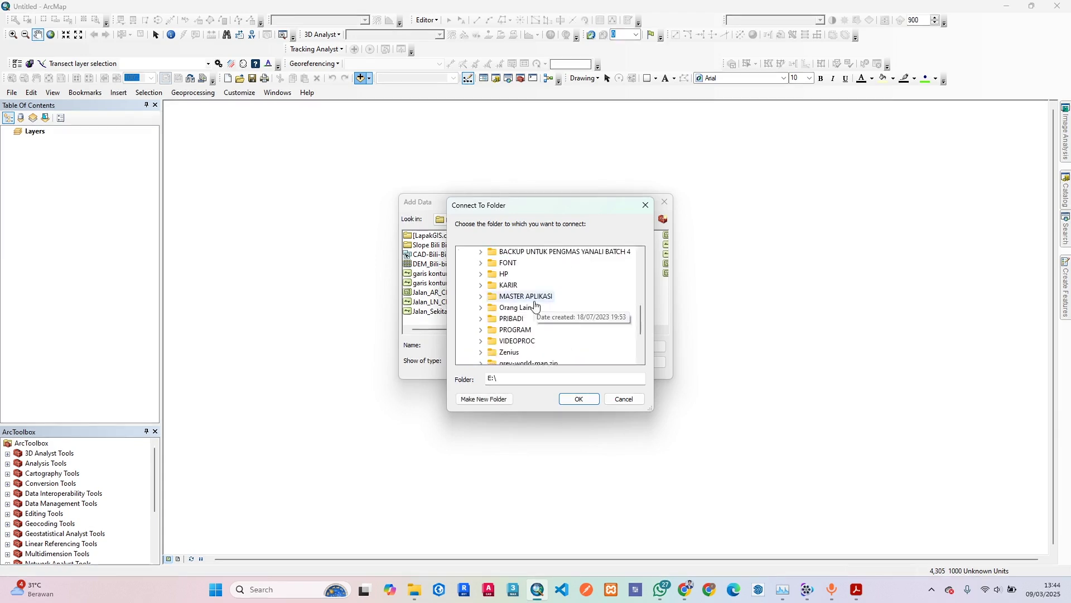
scroll(535, 306, up, 2)
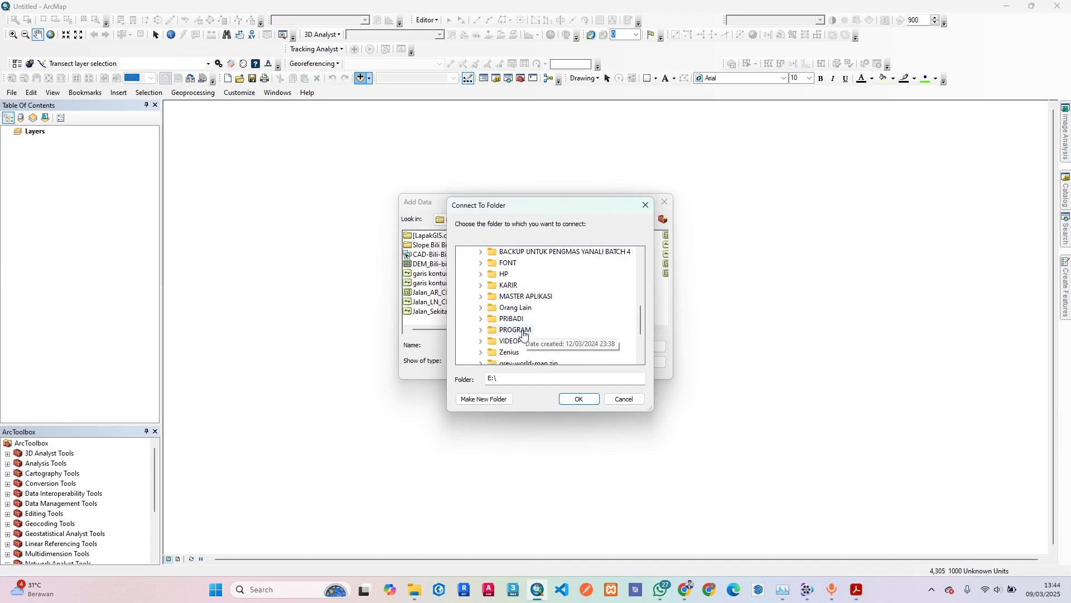
click(509, 284)
Step: Connect to the ArcMap folder inside TALBIO ACADEMY
scroll(574, 307, down, 3)
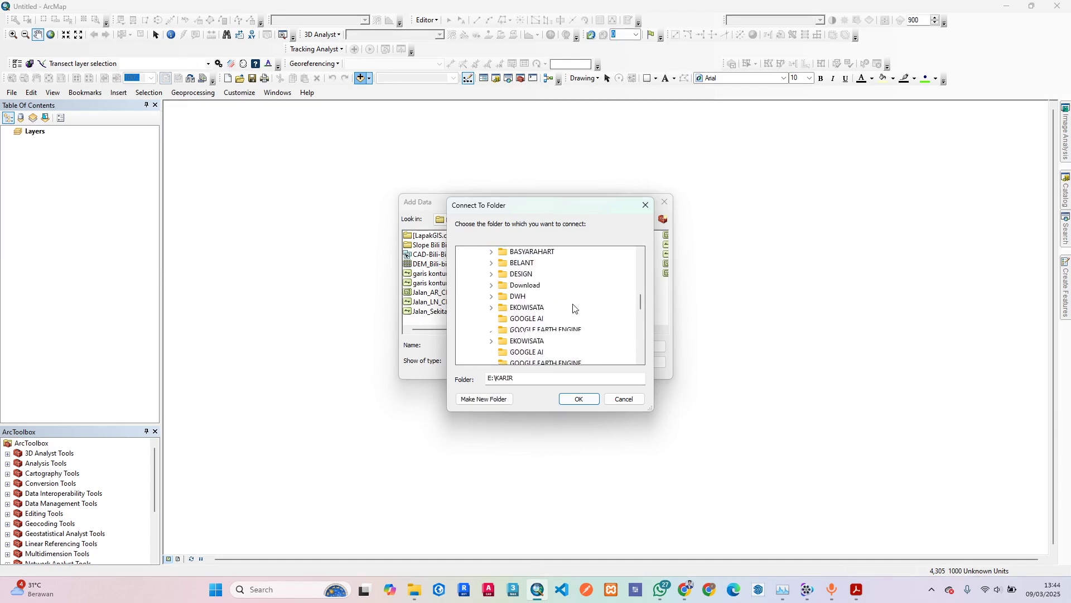
scroll(568, 330, down, 5)
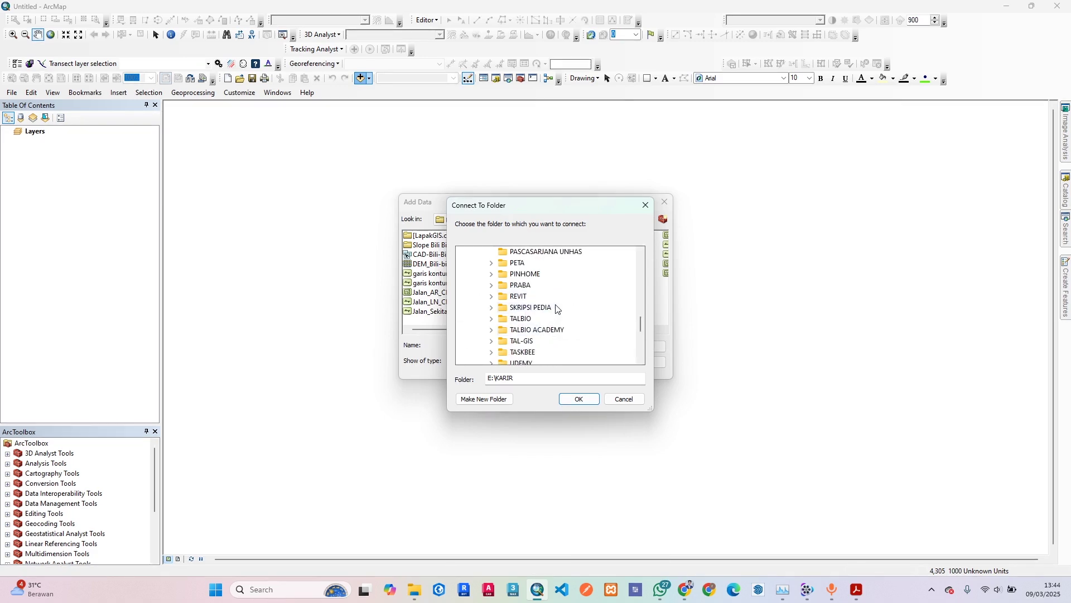
scroll(556, 308, down, 1)
scroll(556, 309, up, 2)
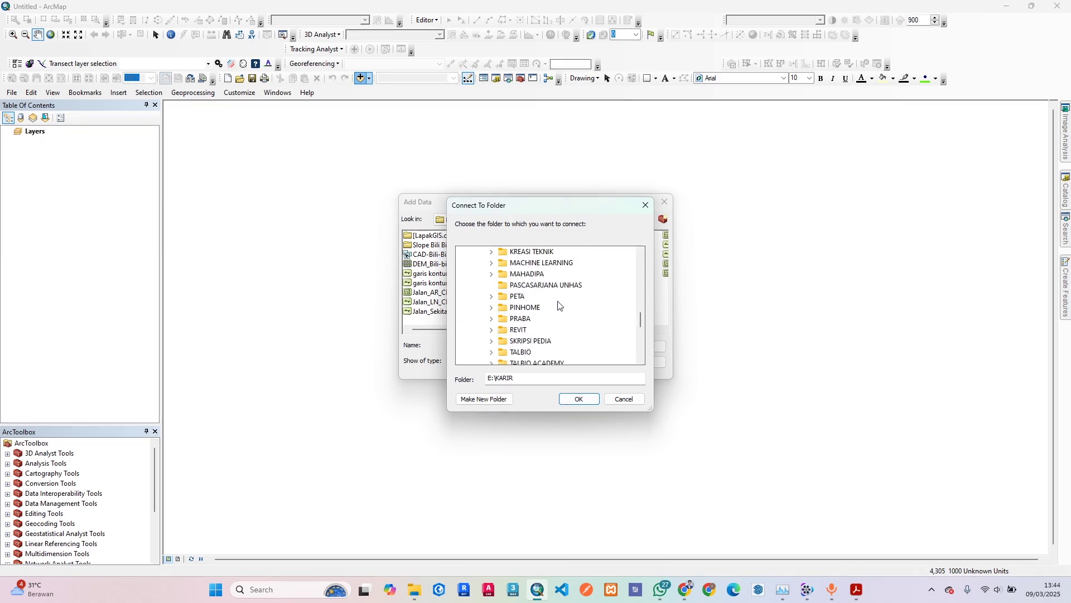
scroll(558, 304, up, 1)
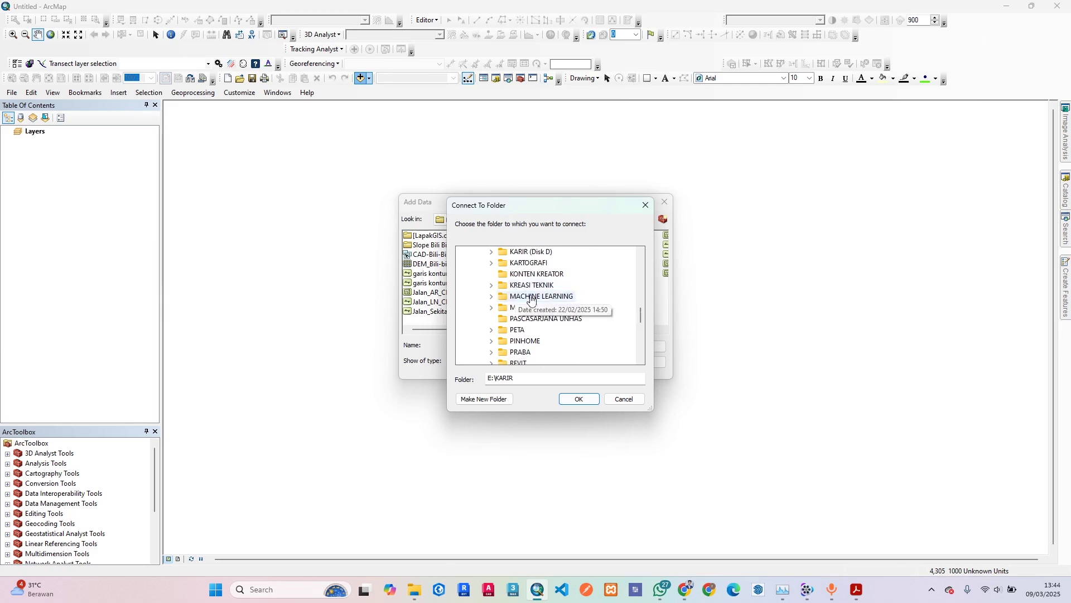
scroll(556, 295, down, 2)
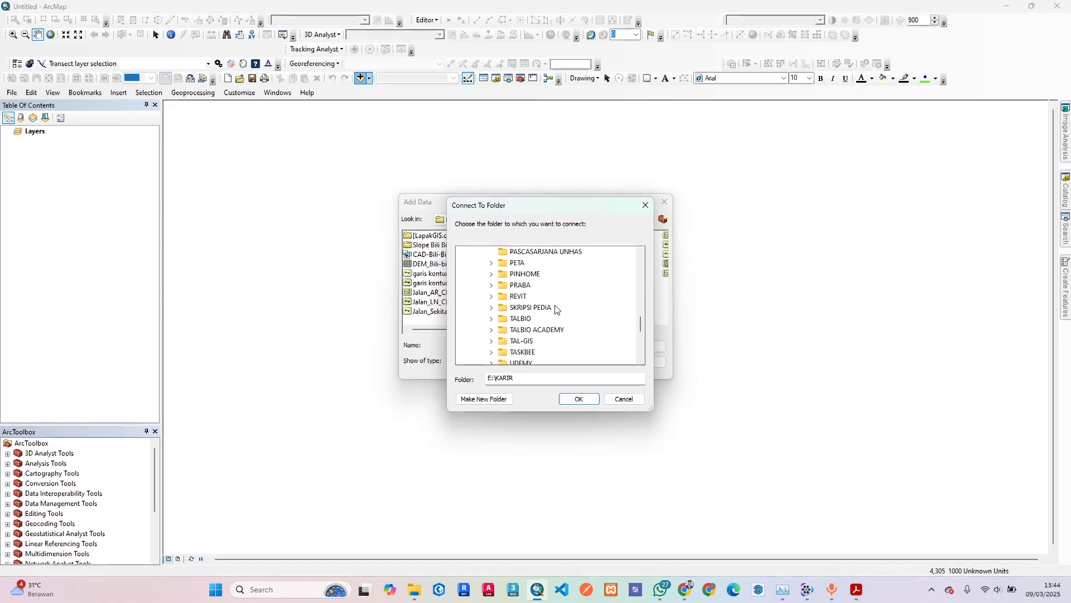
scroll(556, 310, up, 1)
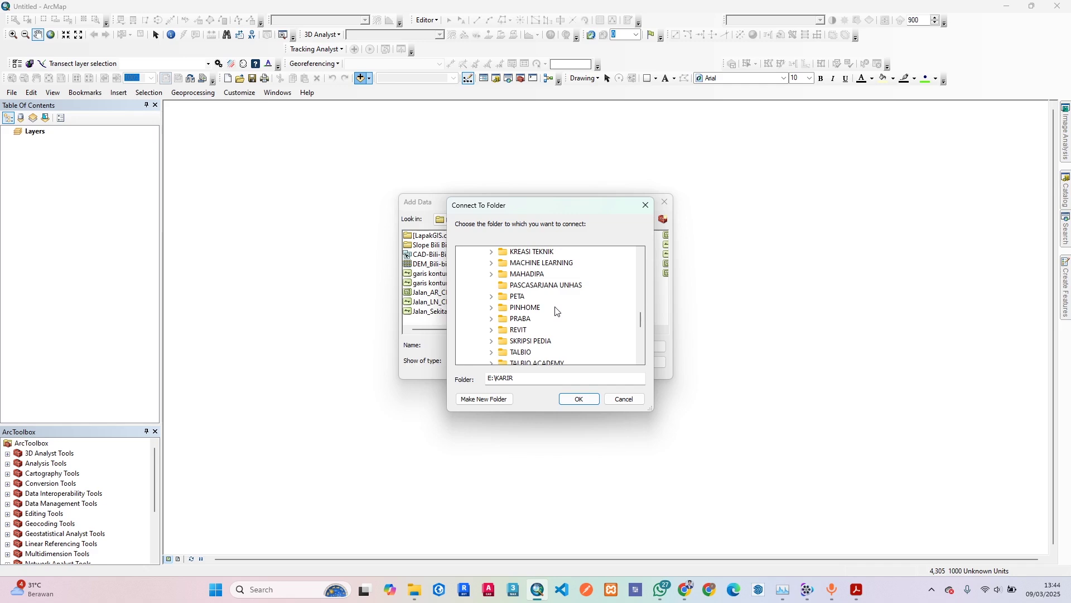
scroll(556, 310, down, 1)
click(552, 329)
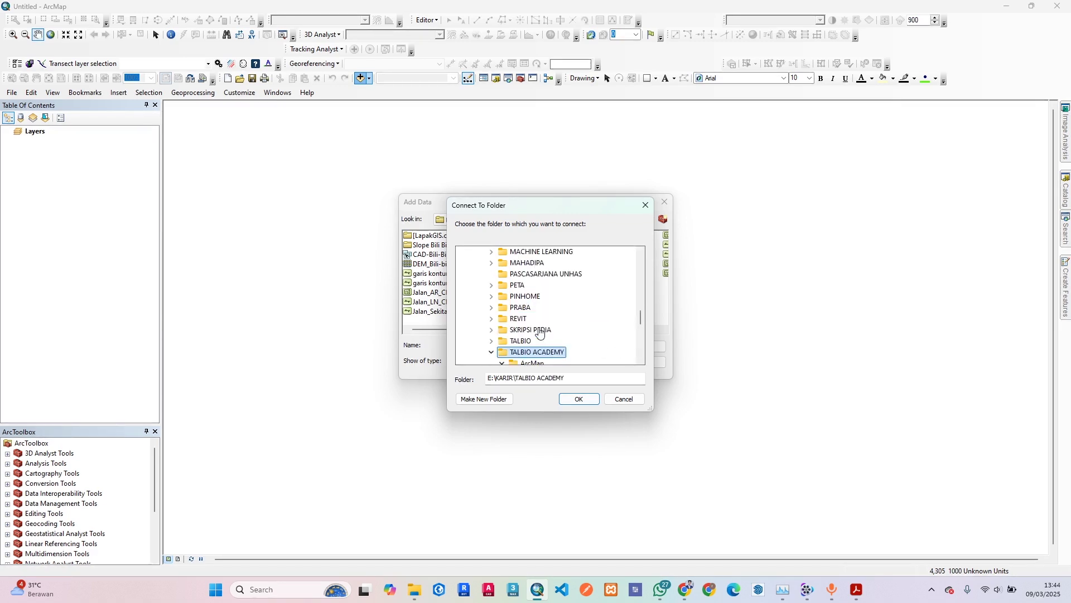
scroll(557, 346, down, 1)
click(532, 330)
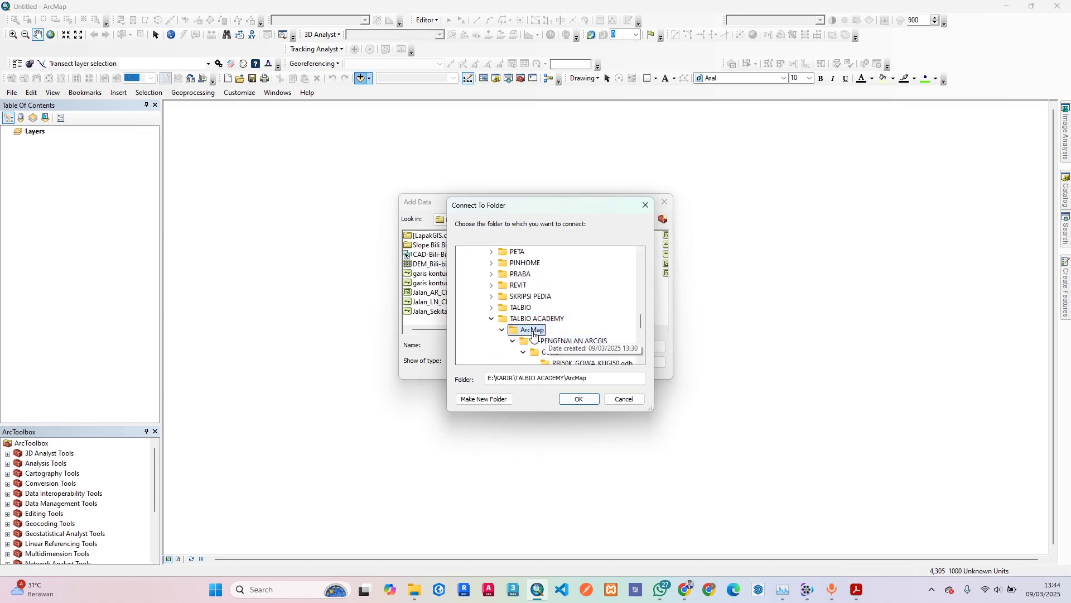
click(569, 399)
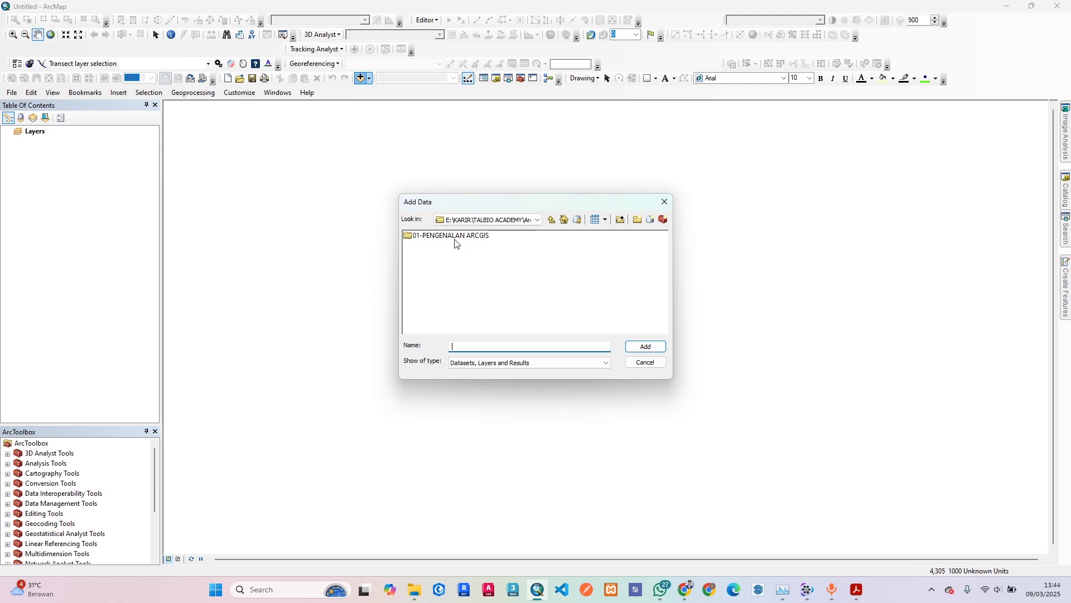
Step: Add the ADMINISTRASI_AR_50K feature class from the BatasWilayah_50K dataset of RBI50K_GOWA_KUGI50.gdb in the 01-PENGENALAN ARCGIS\Gowa folder
double_click(457, 239)
double_click(421, 237)
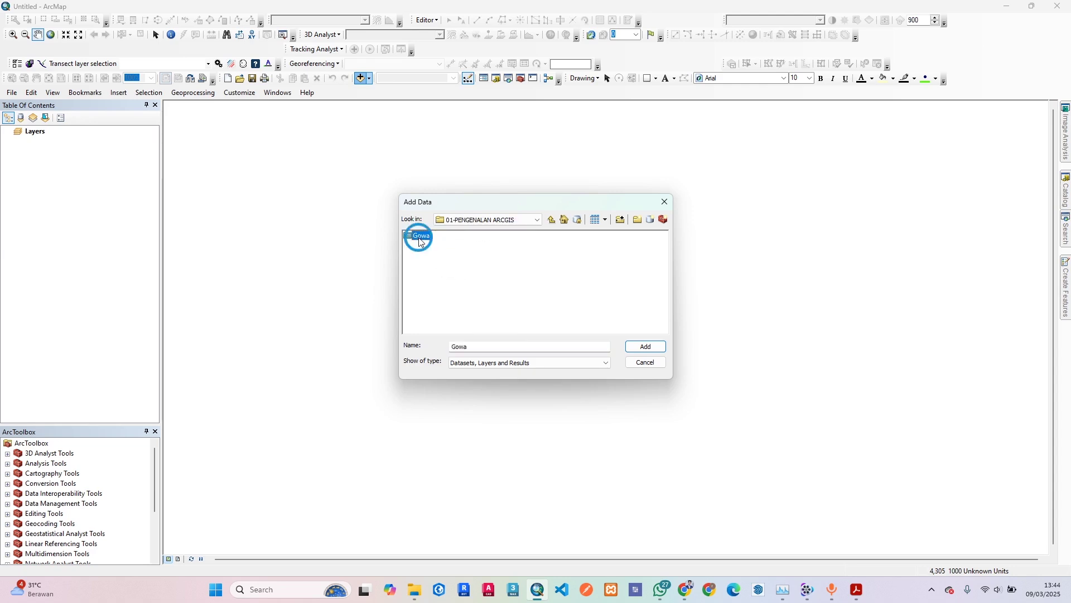
double_click(430, 239)
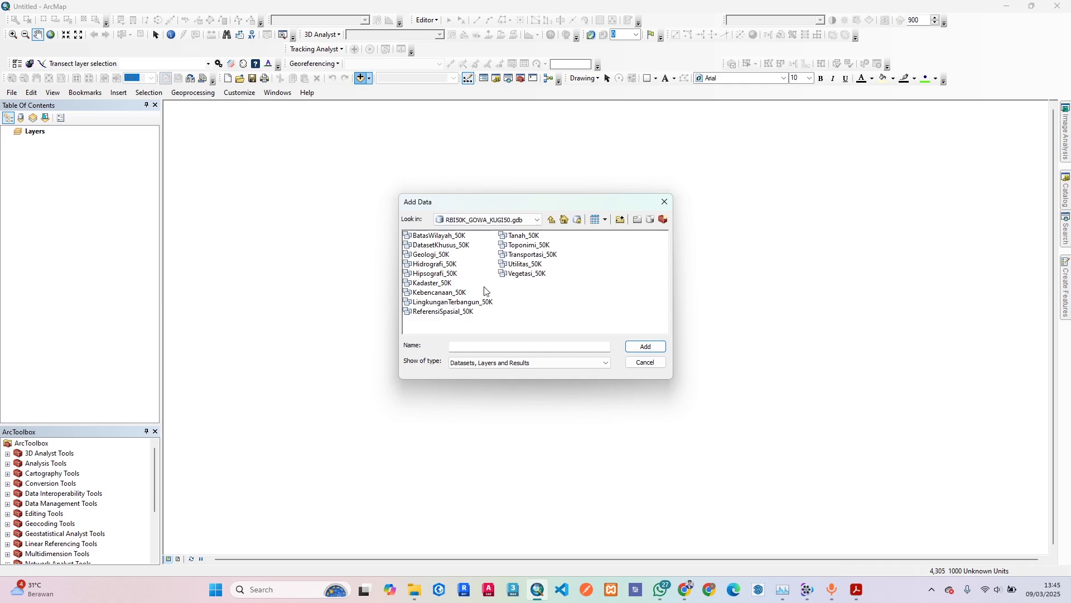
double_click(448, 237)
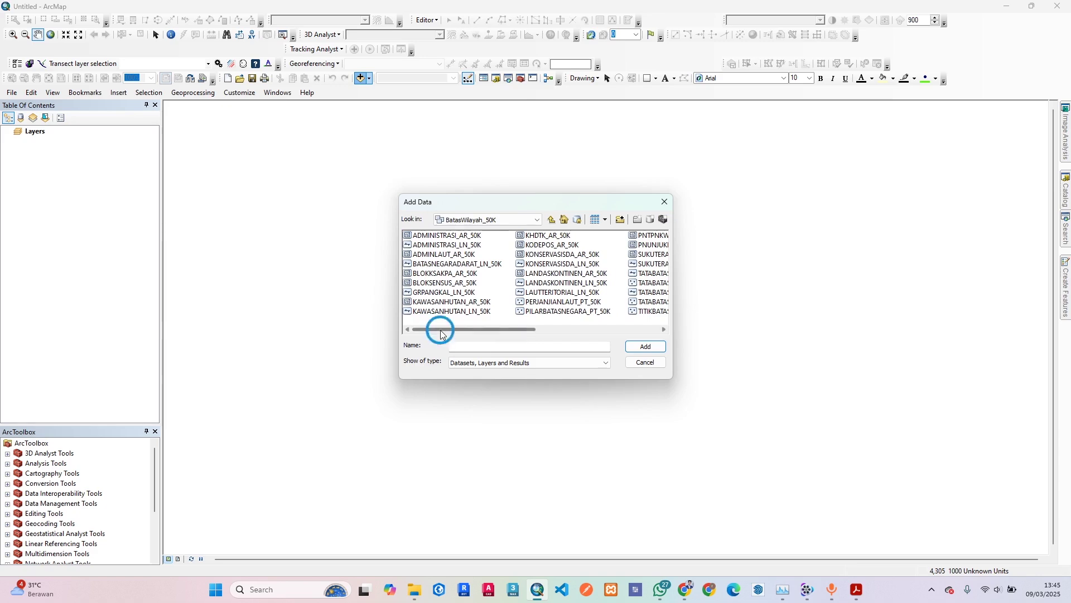
drag(440, 331, 383, 337)
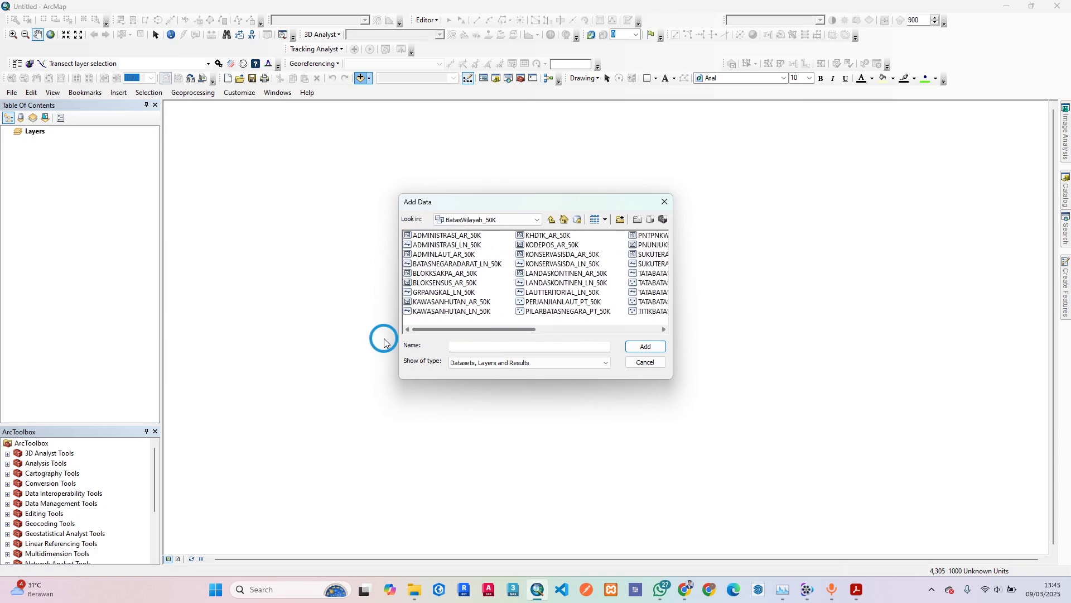
click(441, 236)
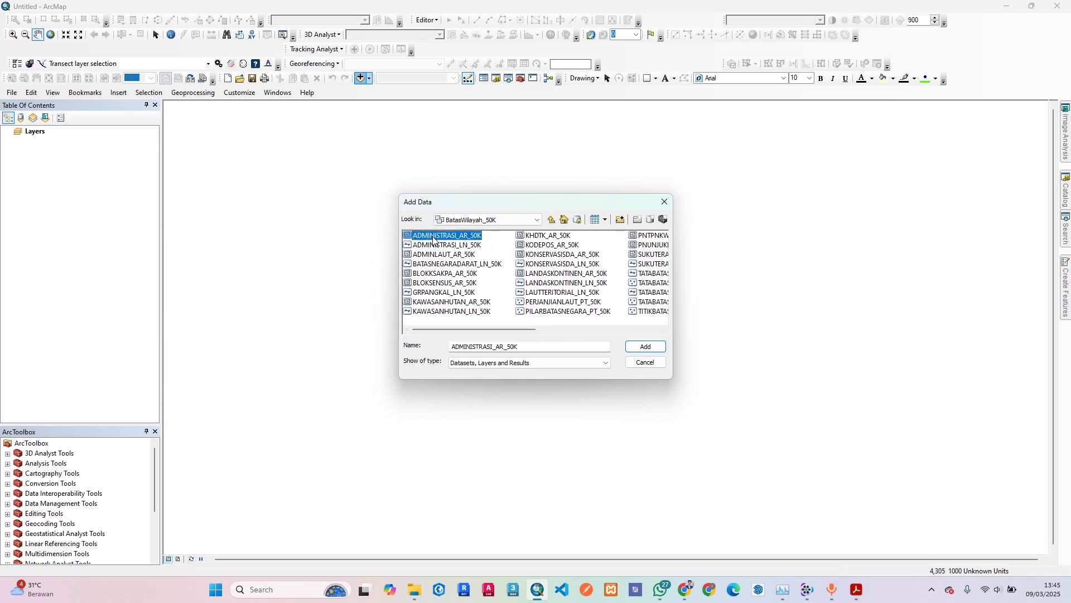
click(646, 347)
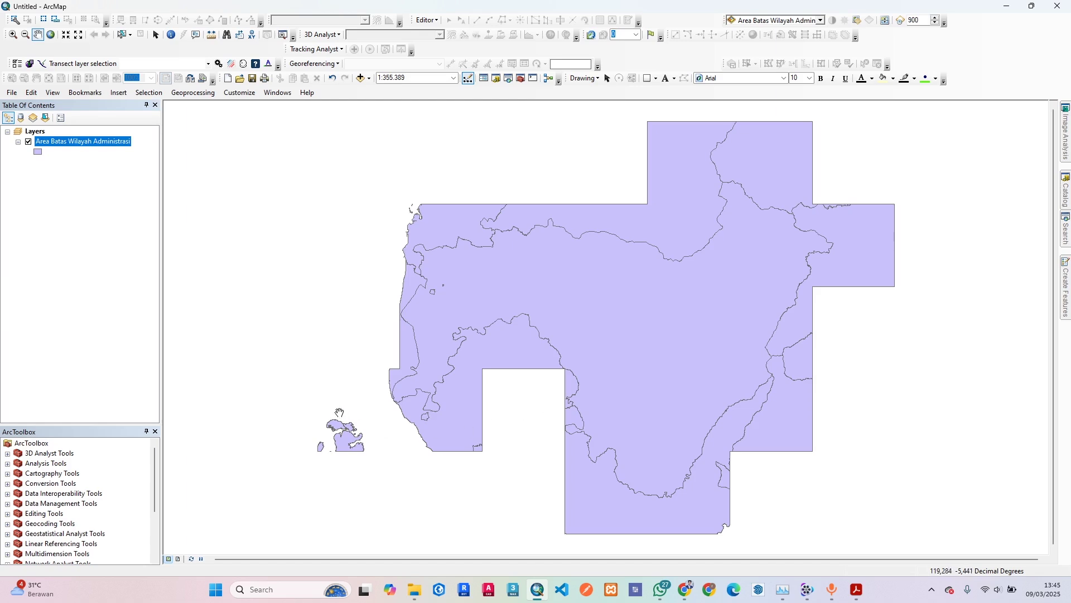
Step: Open the attribute table of the Area Batas Wilayah Administrasi layer
drag(465, 426, 357, 406)
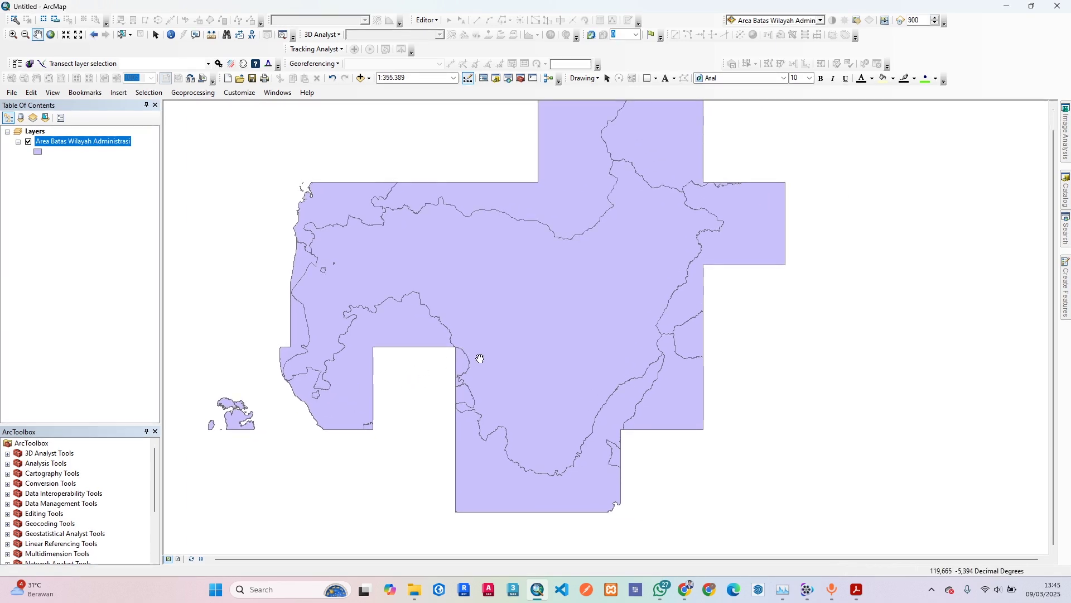
right_click(119, 144)
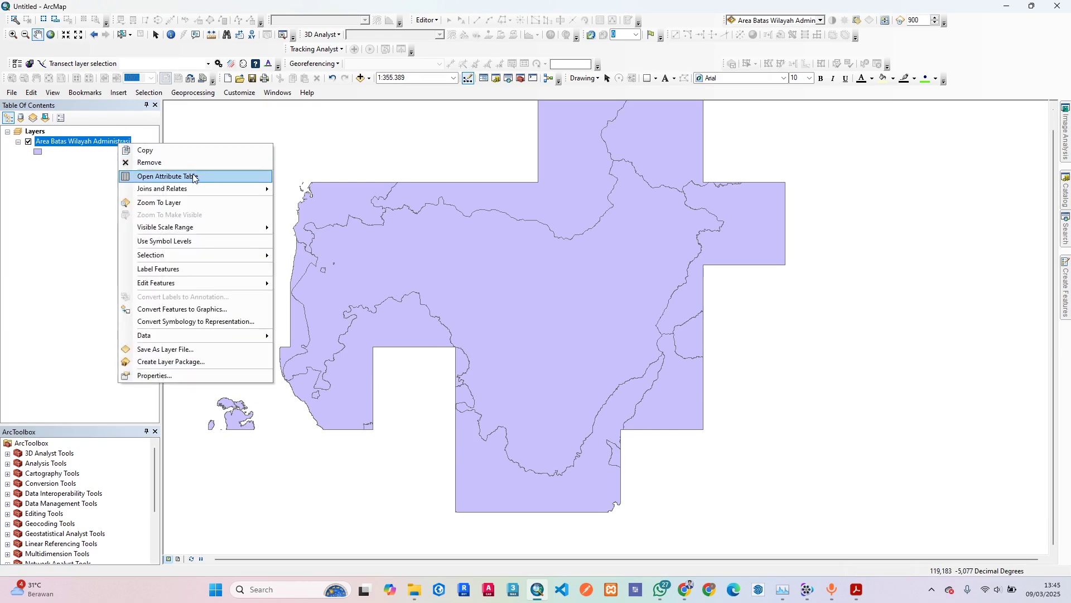
click(178, 177)
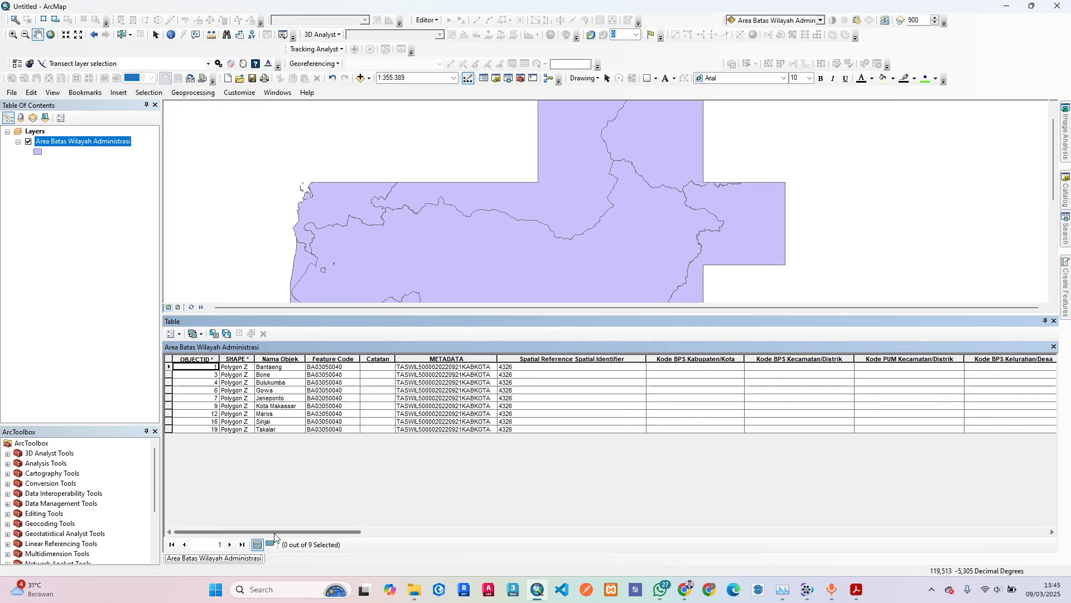
Step: Select the Gowa record by its Kabupaten/Kota administrative name in the attribute table
drag(273, 532, 805, 553)
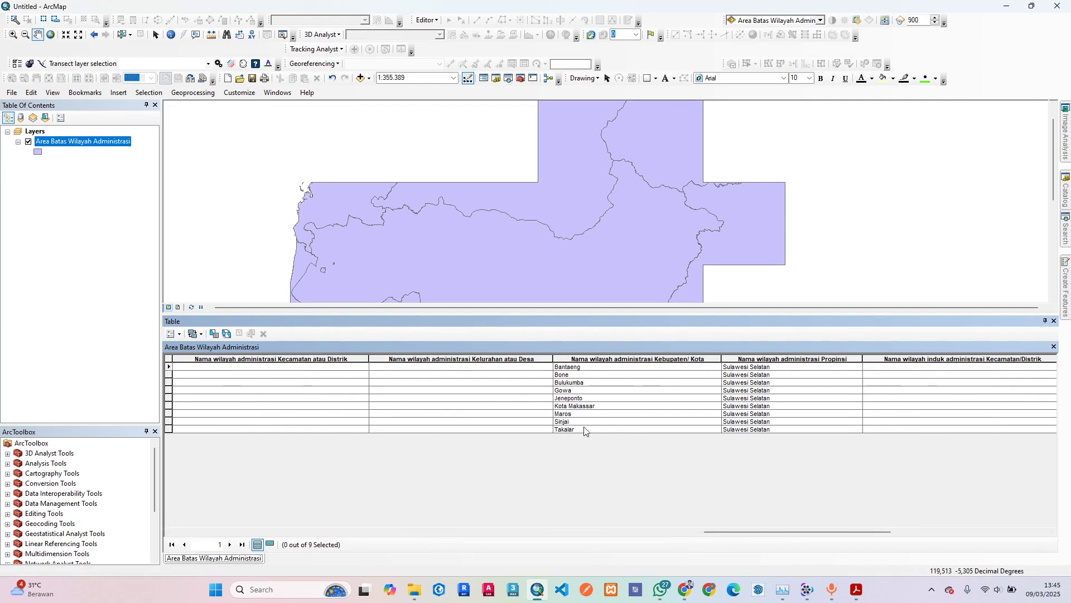
ctrl+scroll(585, 430, up, 1)
drag(717, 531, 744, 532)
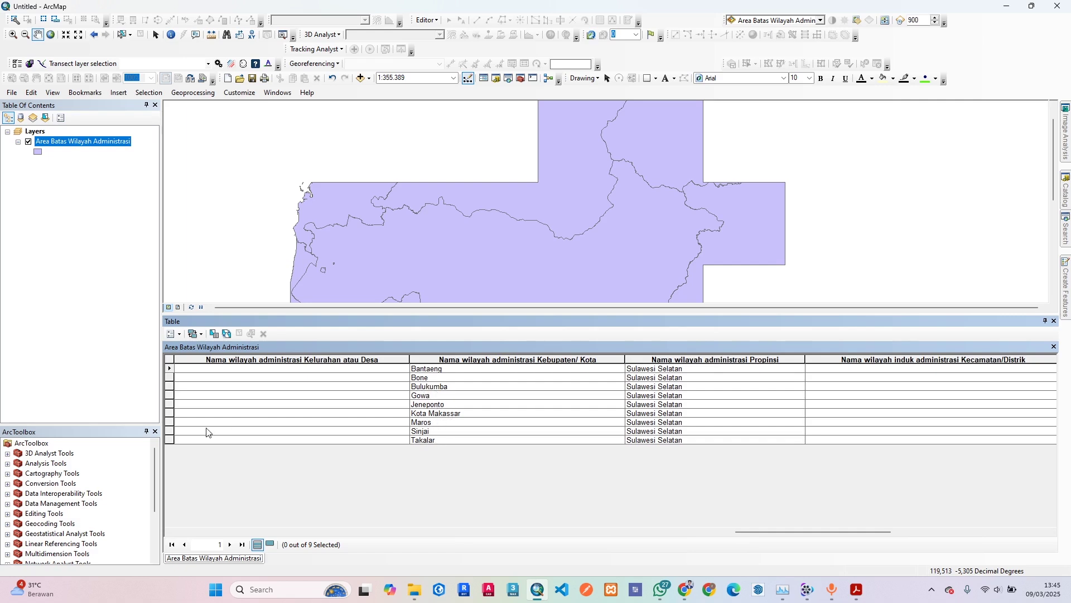
click(419, 394)
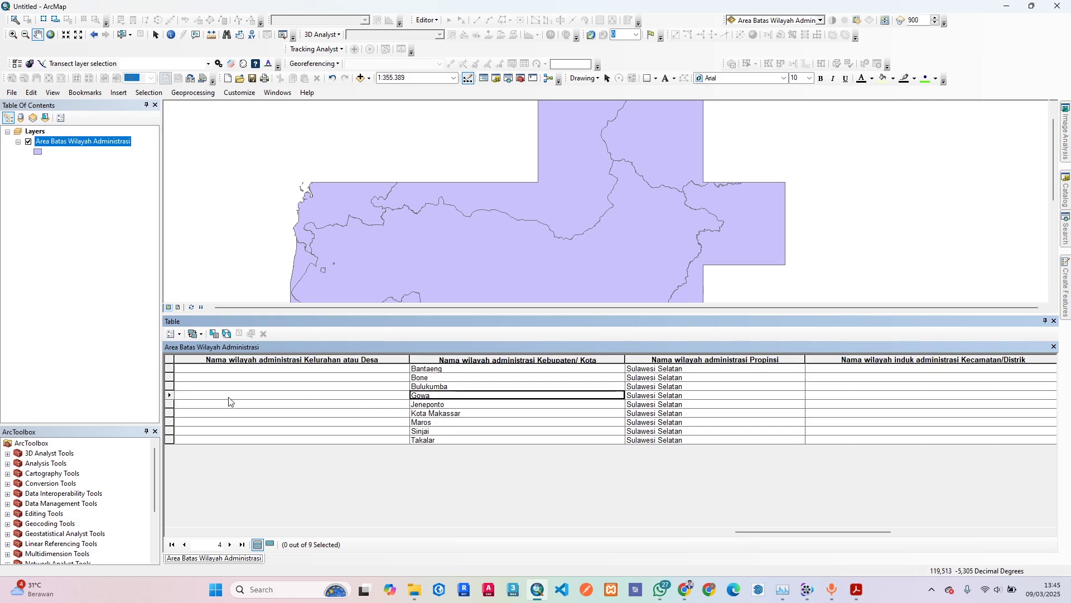
click(170, 395)
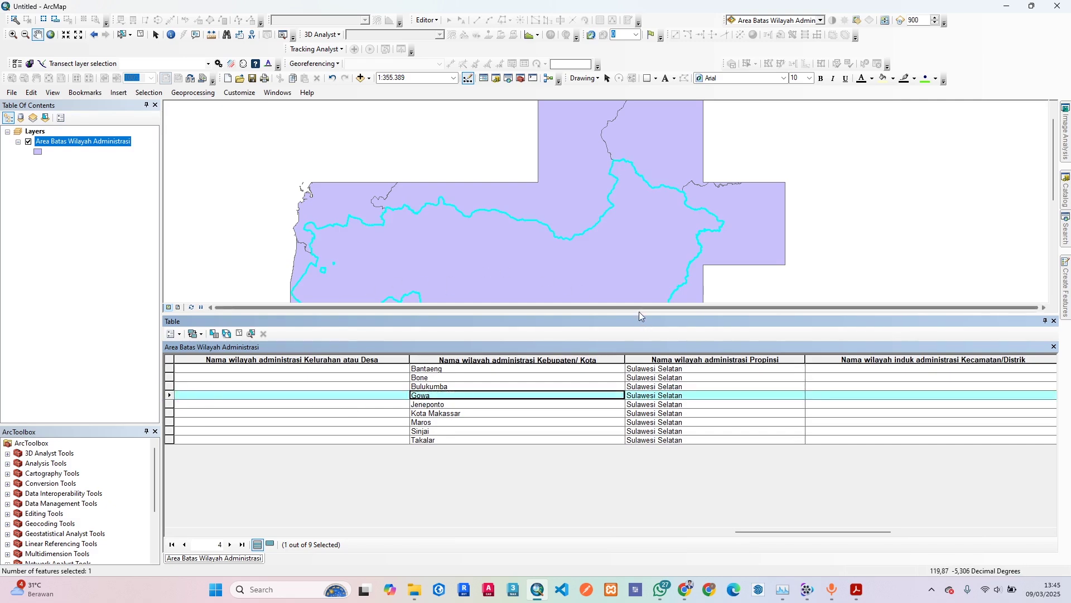
Step: Enlarge the map area above the attribute table and examine the extent of the selected Gowa boundary
drag(639, 313, 629, 412)
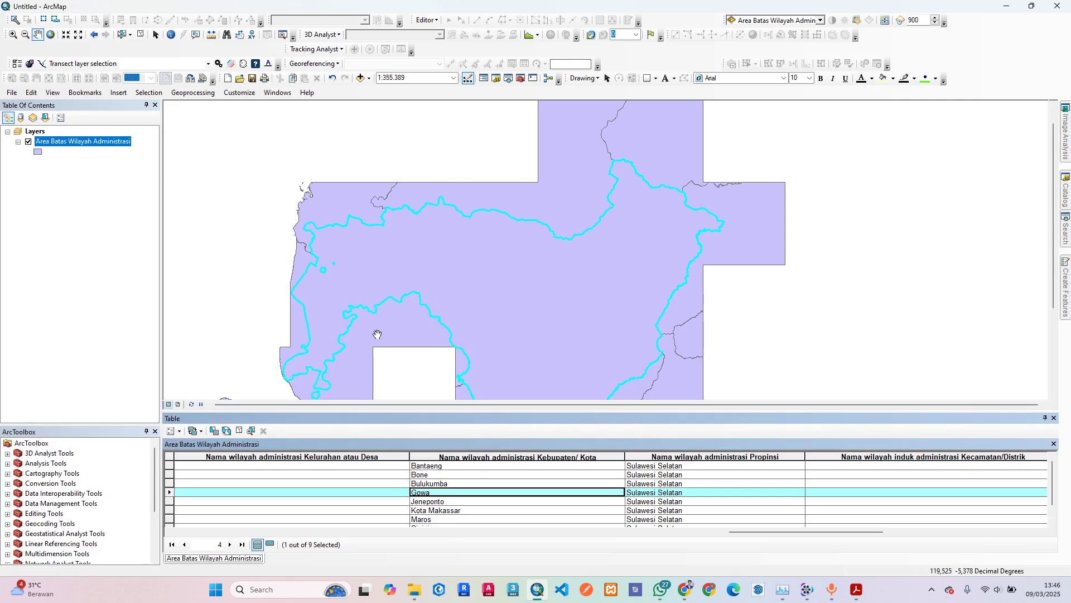
drag(566, 292, 561, 213)
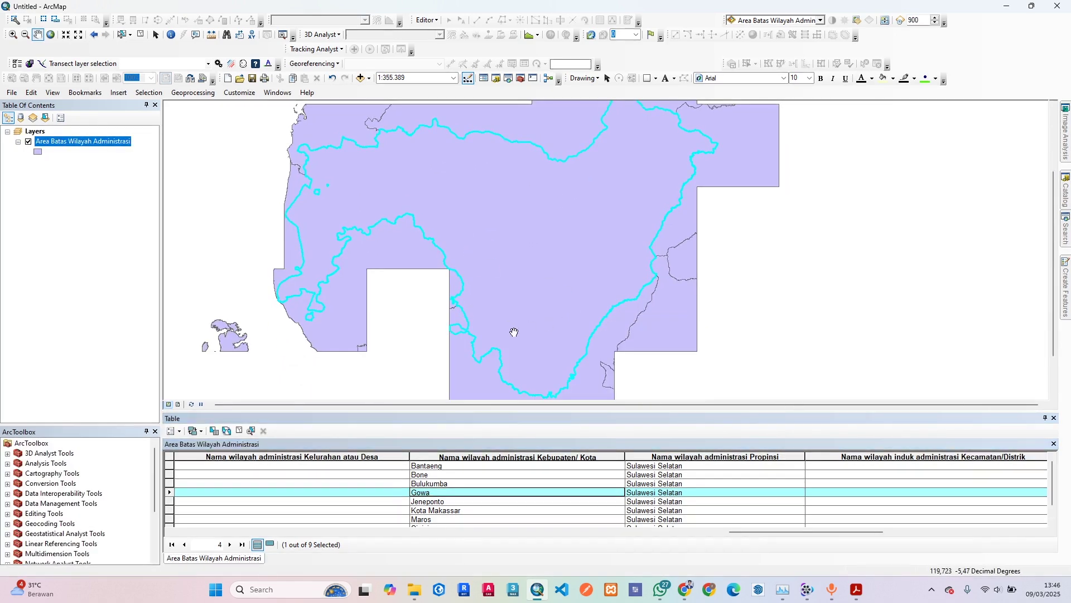
scroll(476, 329, up, 2)
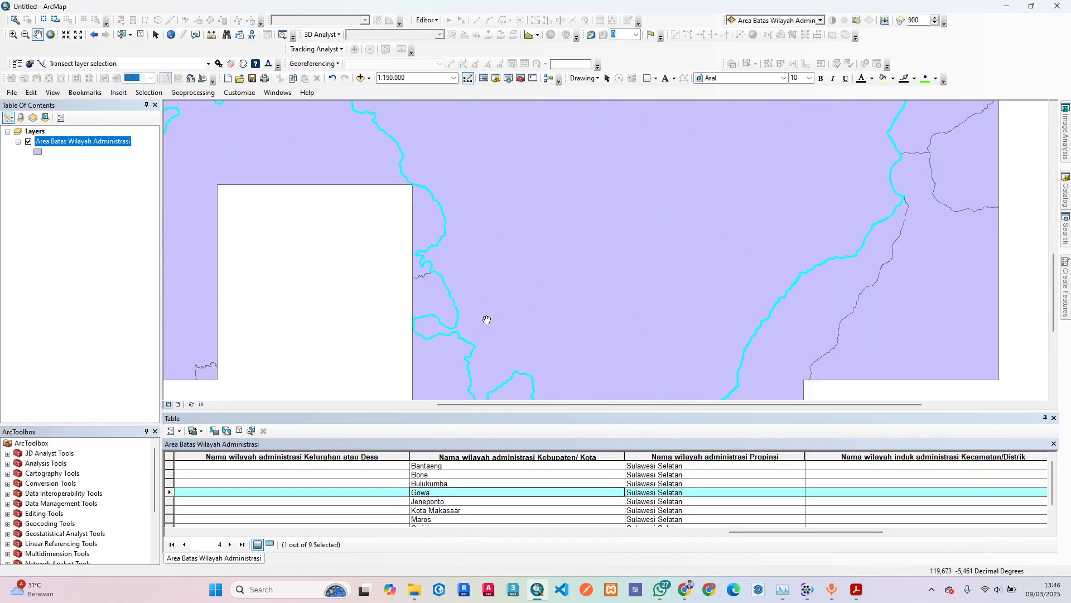
scroll(487, 319, down, 4)
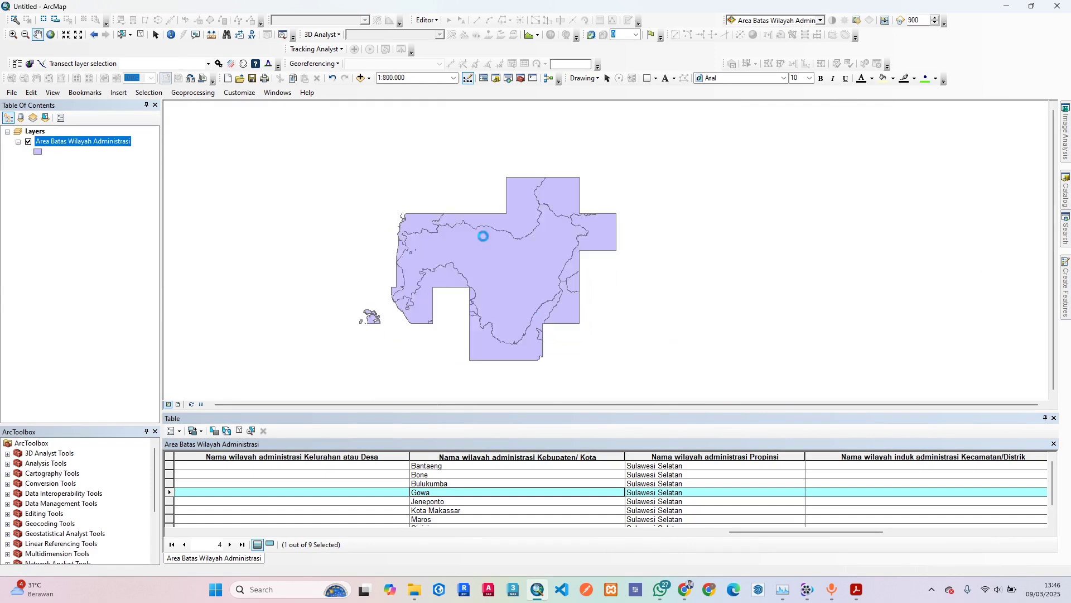
scroll(499, 260, up, 2)
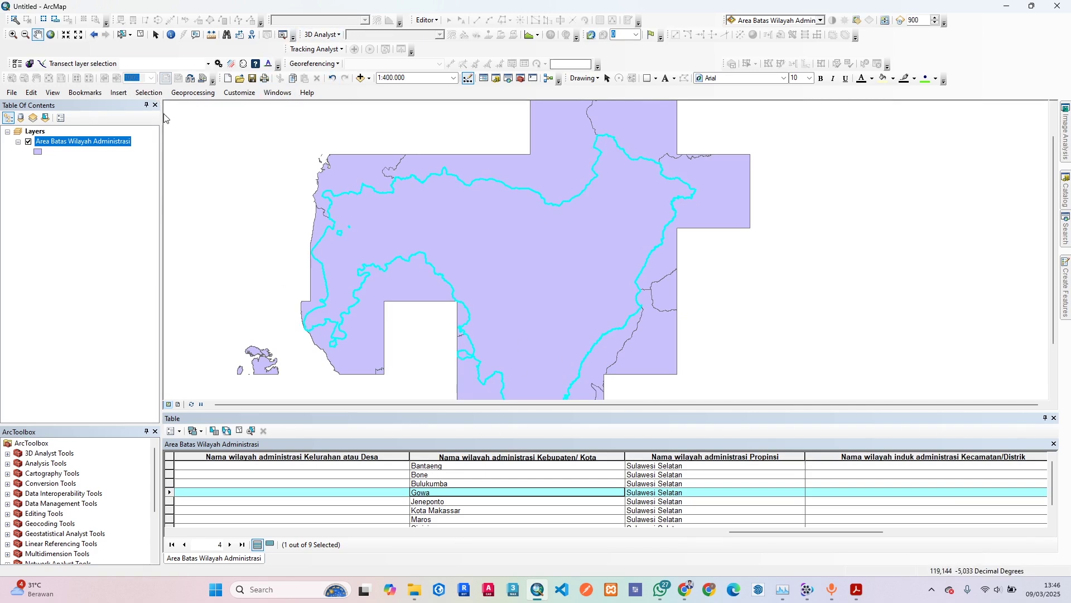
Step: Replace the Gowa selection with the Kota Makassar record to locate it on the map, and clear the selection
click(140, 34)
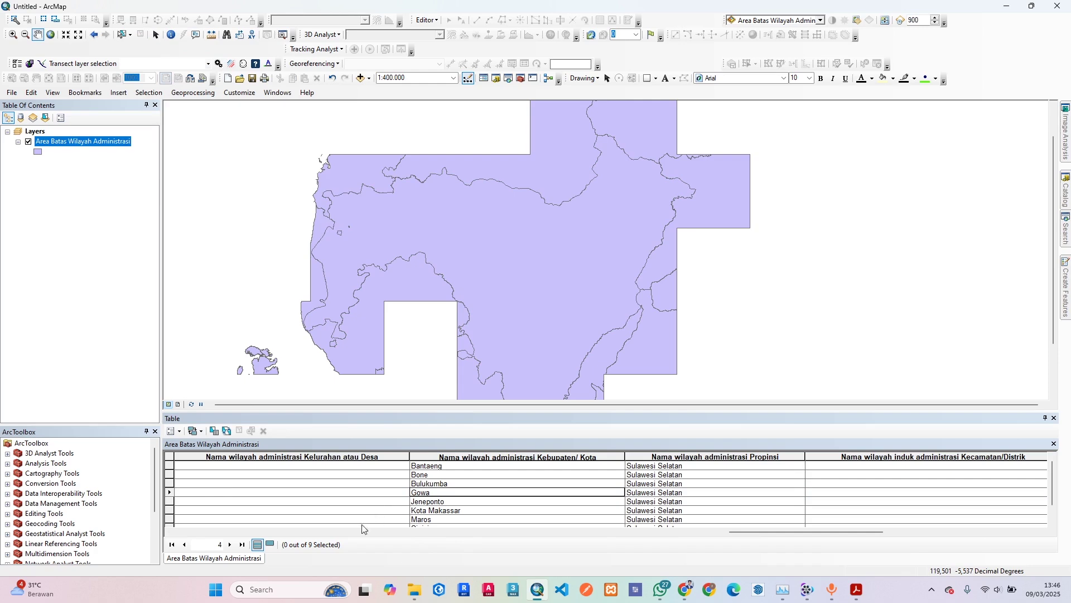
click(170, 510)
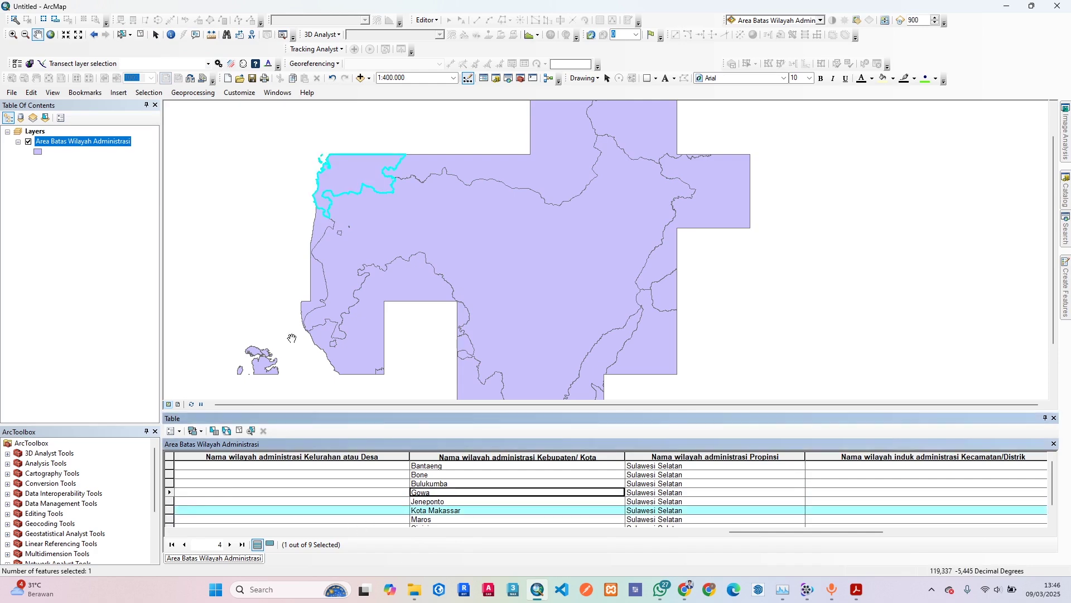
drag(359, 294, 354, 334)
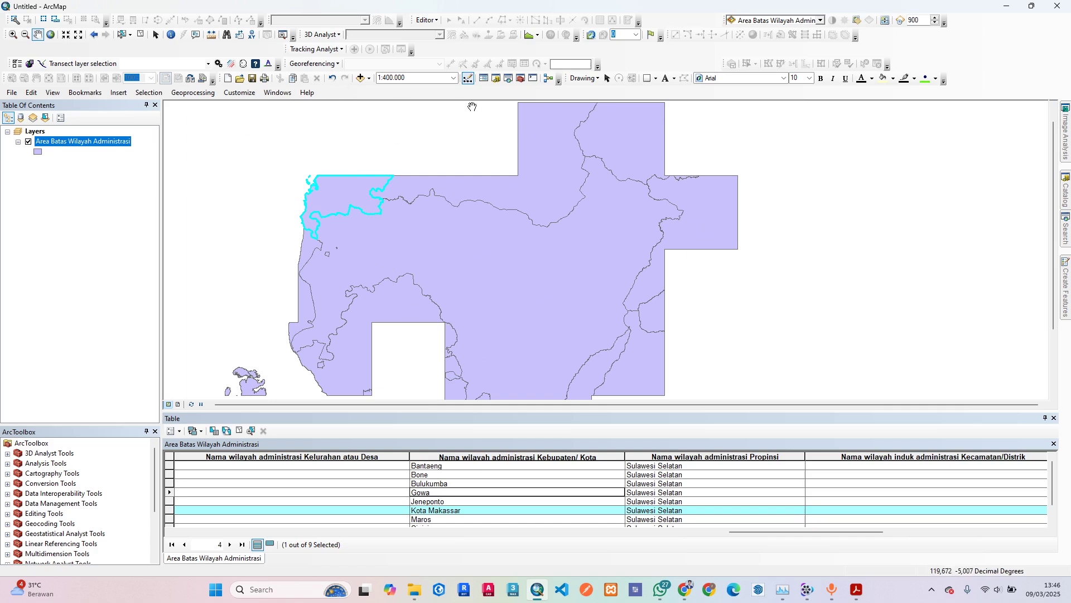
click(143, 37)
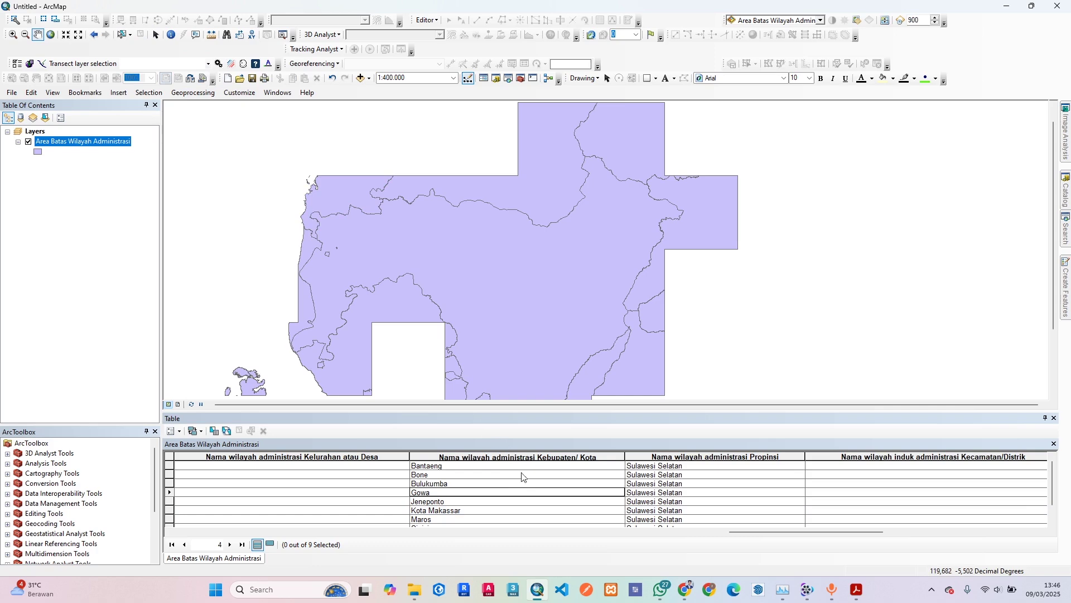
drag(430, 314, 388, 292)
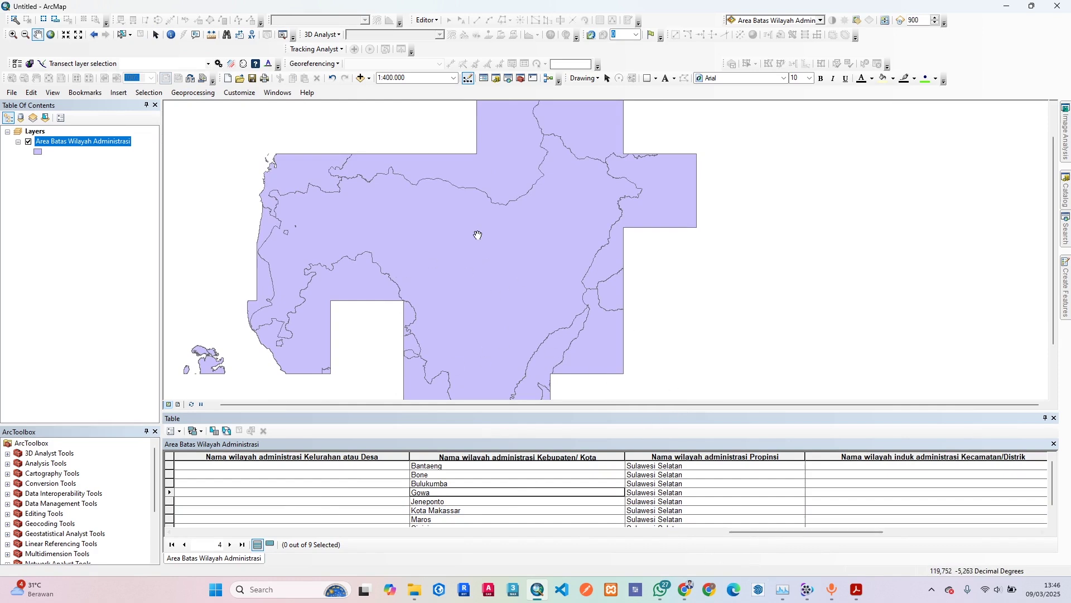
Step: Switch to Modul ArcGIS.pdf in Acrobat and highlight the Data Spasial passage on location information and geographic and XYZ coordinates
click(856, 590)
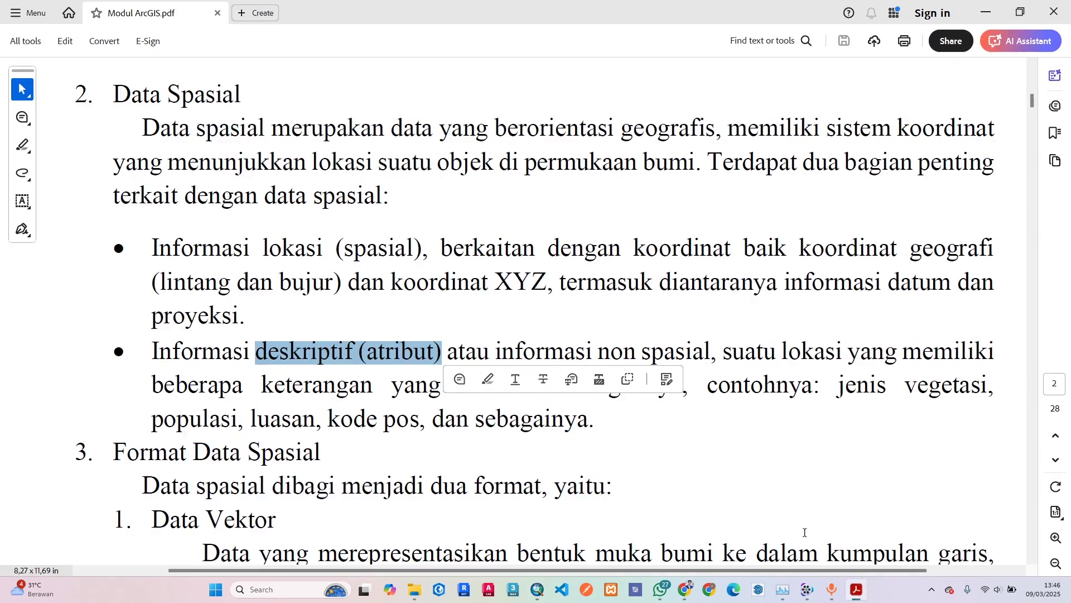
click(394, 379)
drag(358, 352, 441, 352)
drag(152, 266, 554, 285)
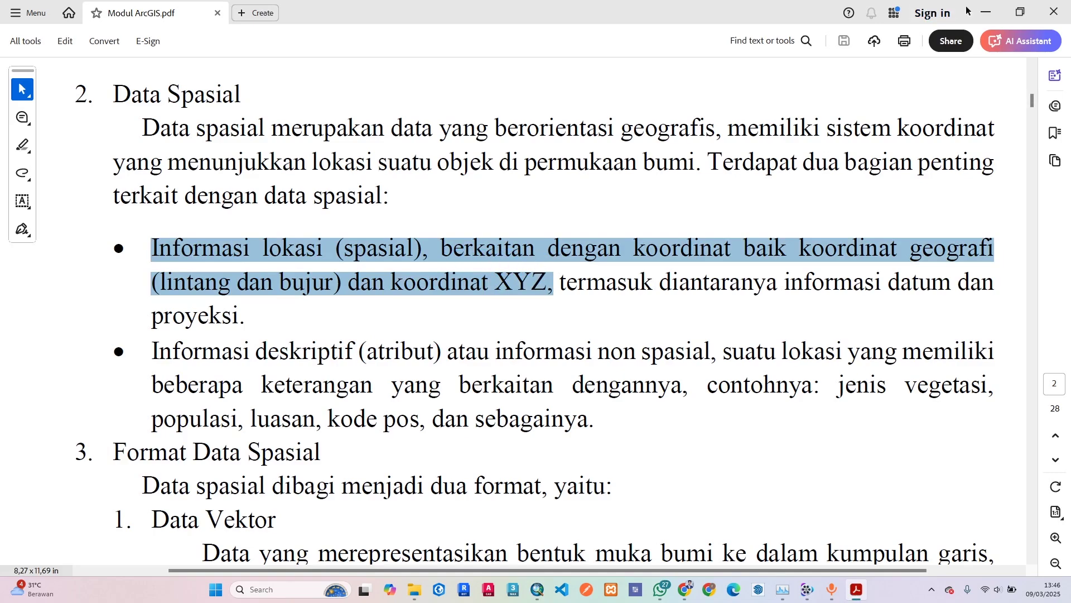
click(986, 12)
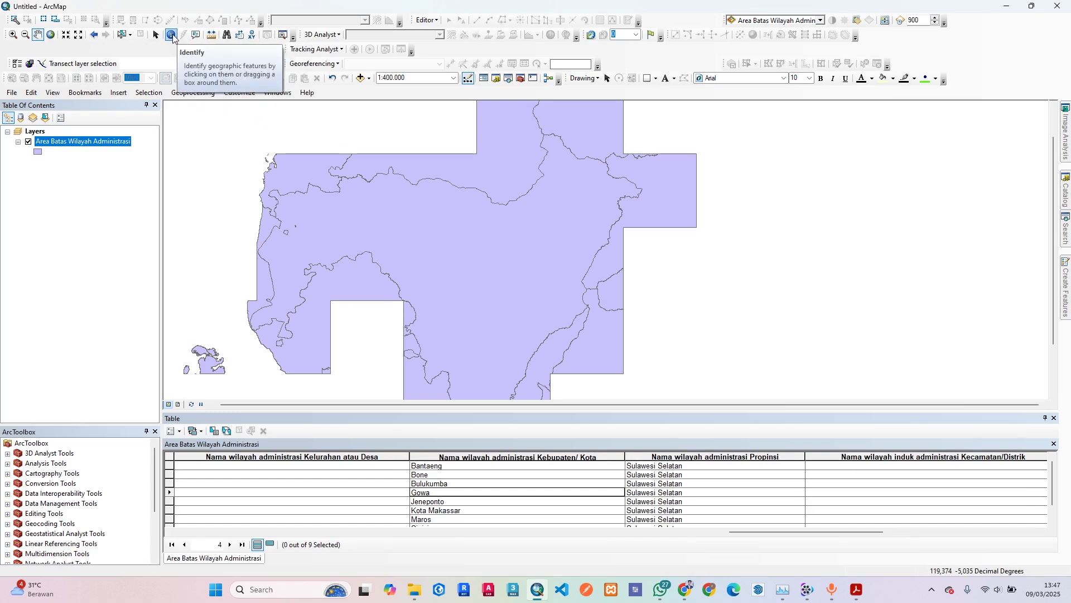
Step: Switch to ArcMap and identify the Gowa polygon on the map, keeping the Identify window clear of it
click(171, 34)
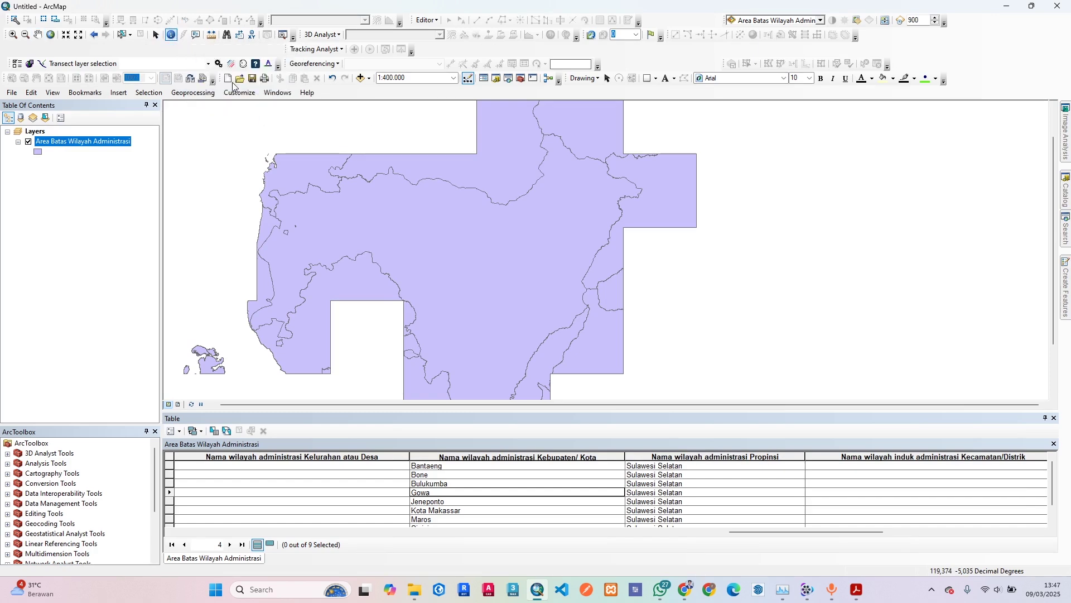
click(490, 272)
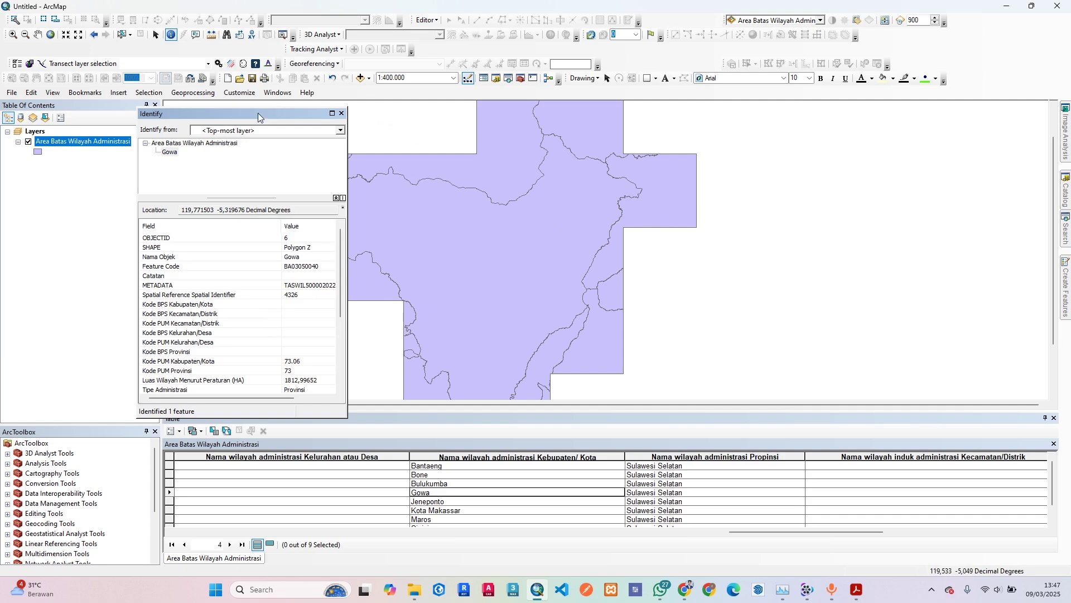
drag(256, 113, 173, 98)
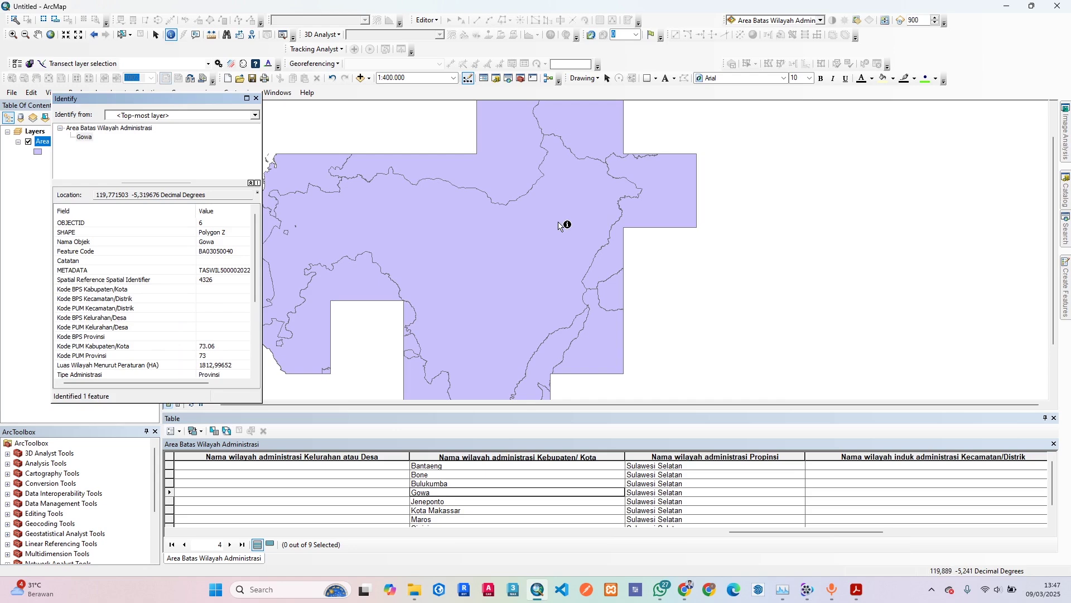
drag(192, 98, 240, 111)
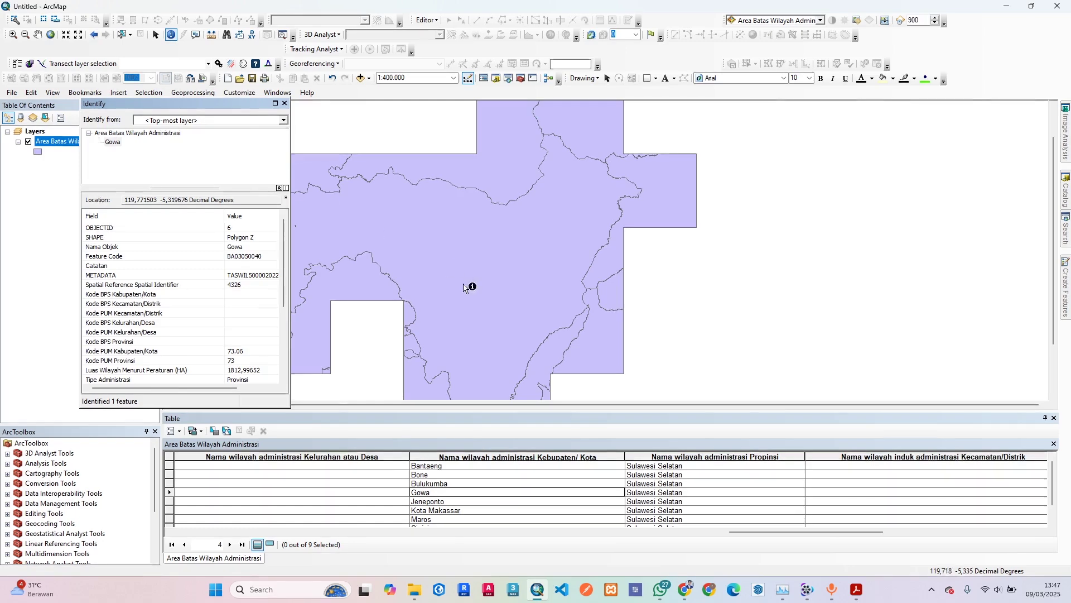
click(480, 271)
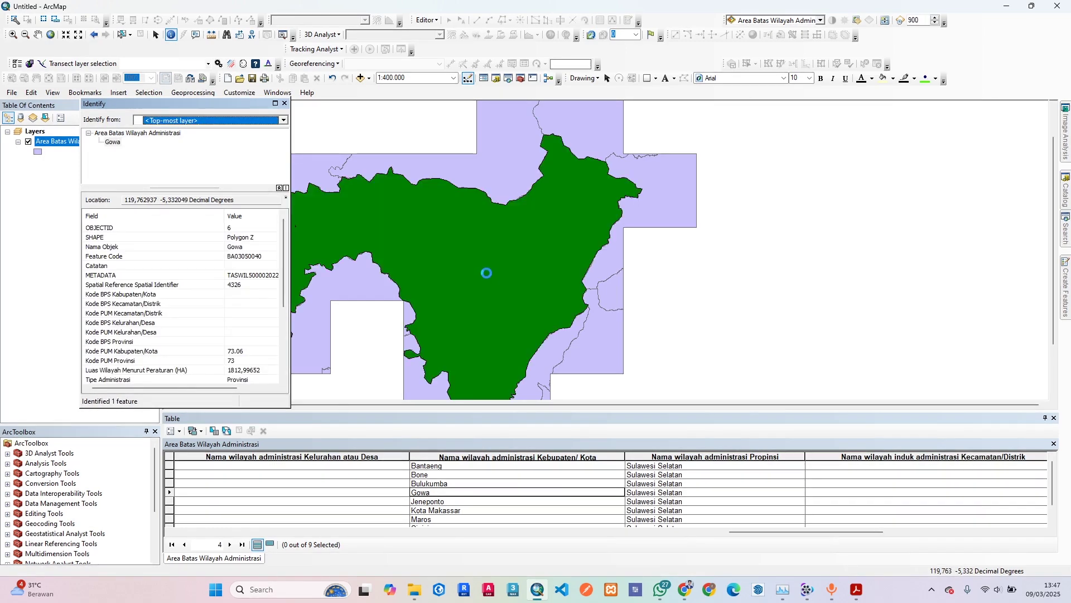
Step: Review Gowa's identified attributes, highlight the Luas Wilayah Menurut Peraturan (HA) field, and close the Identify results
scroll(191, 337, down, 3)
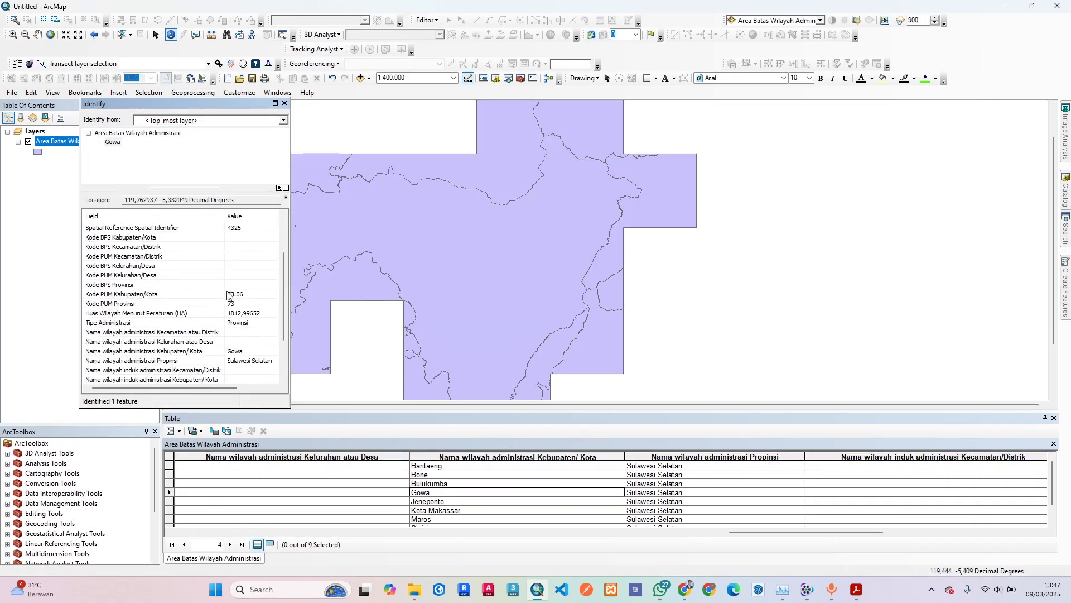
scroll(230, 294, down, 1)
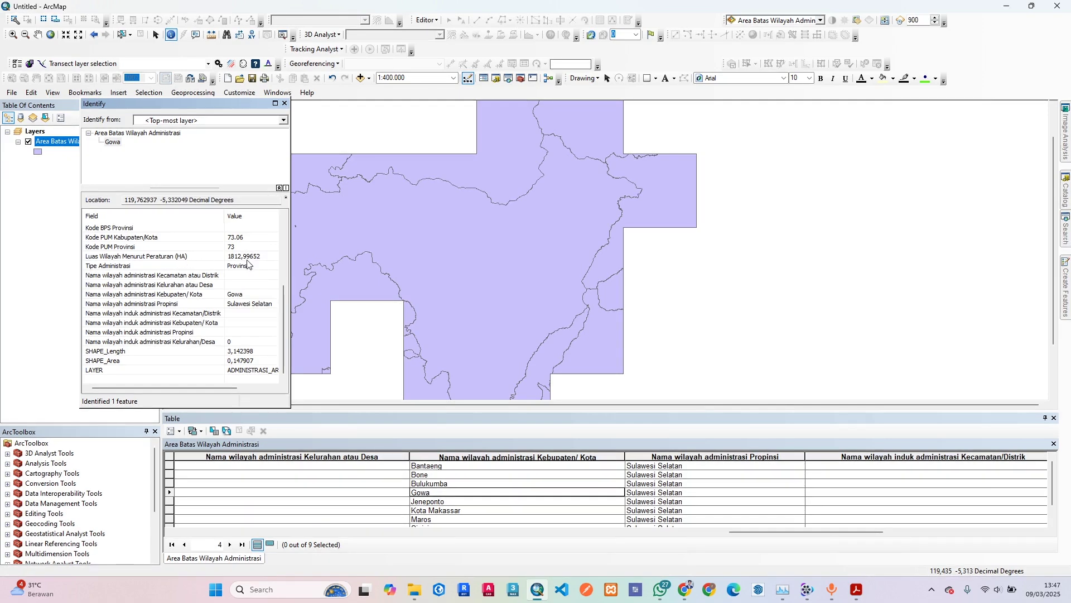
scroll(249, 269, up, 2)
click(250, 313)
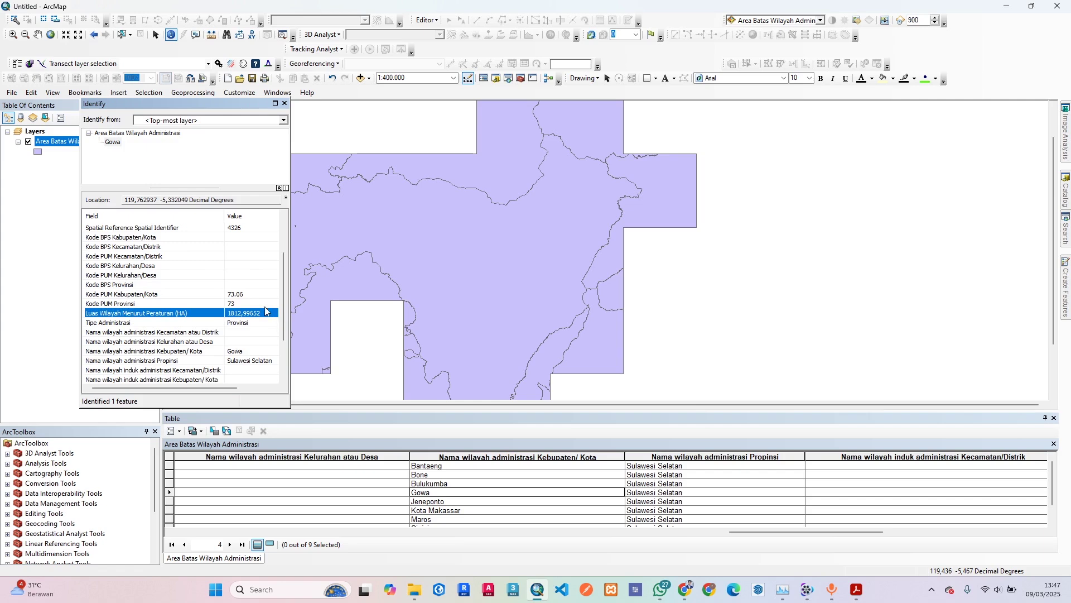
click(285, 103)
Step: Switch to Modul ArcGIS.pdf in Acrobat and review the Data Vektor and Data Raster sections, highlighting the Data Vektor heading
click(854, 590)
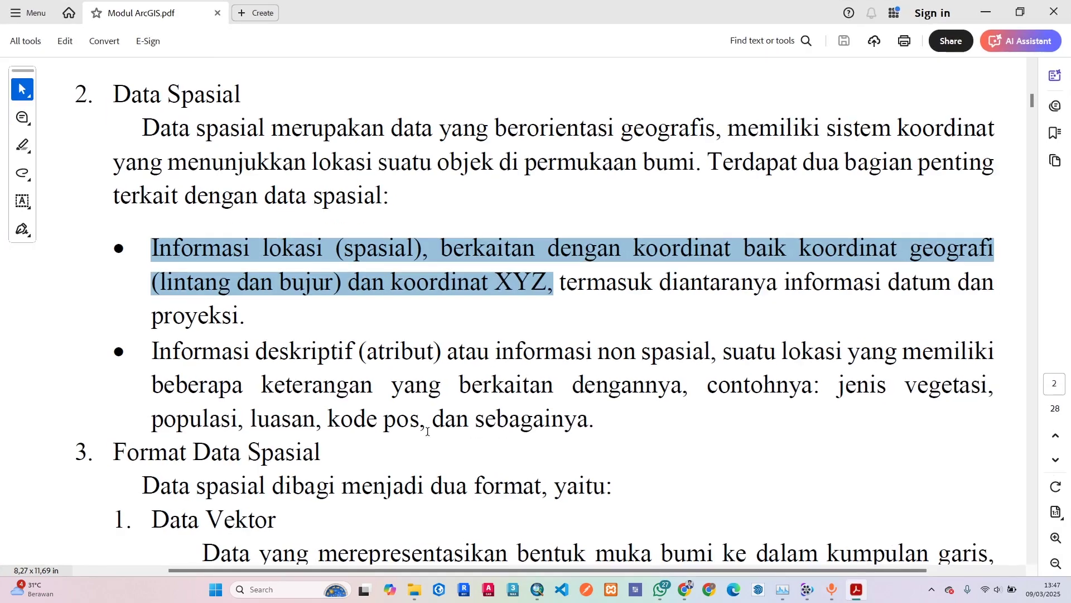
scroll(393, 425, down, 3)
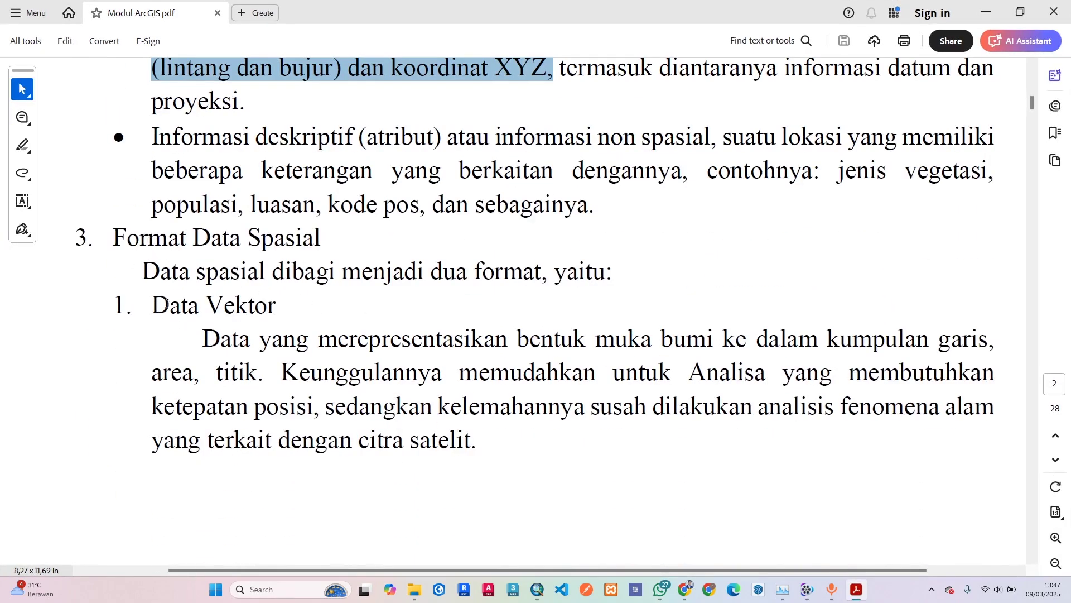
drag(166, 304, 233, 305)
scroll(262, 313, down, 10)
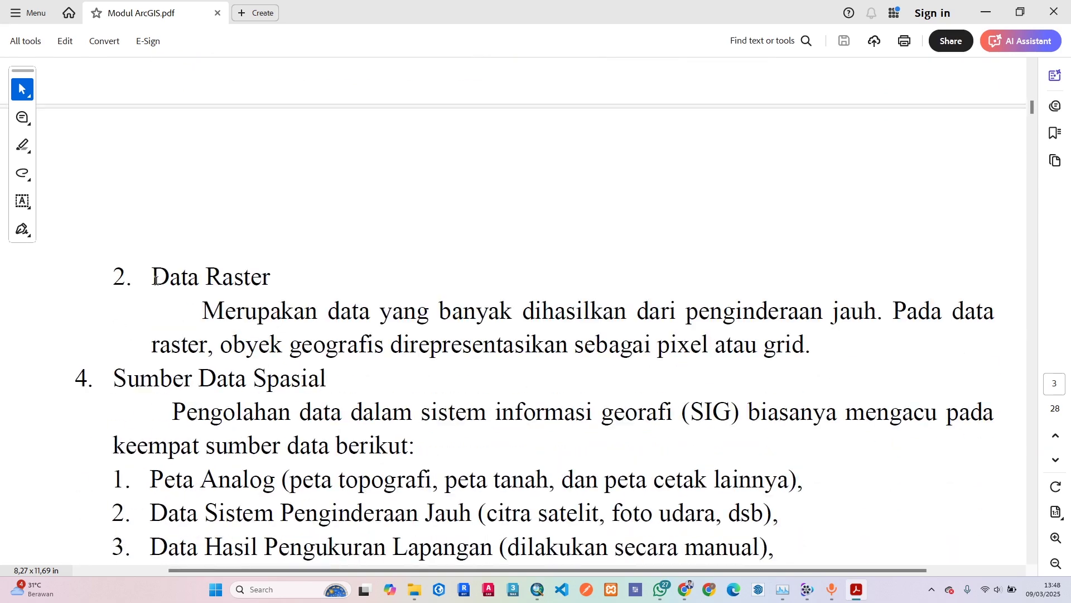
drag(155, 279, 275, 277)
scroll(342, 318, up, 10)
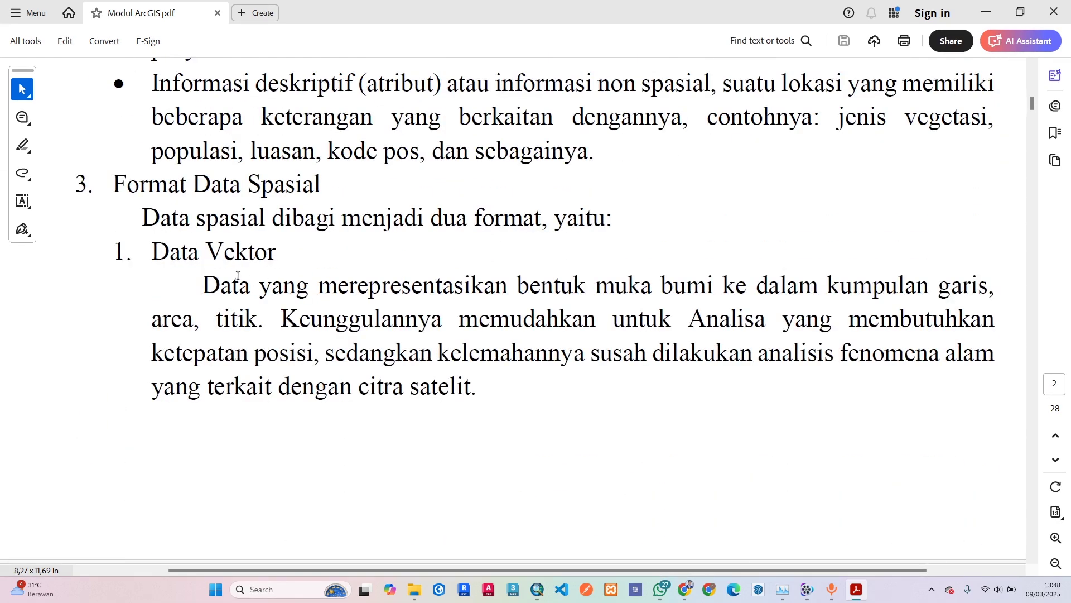
drag(157, 252, 276, 252)
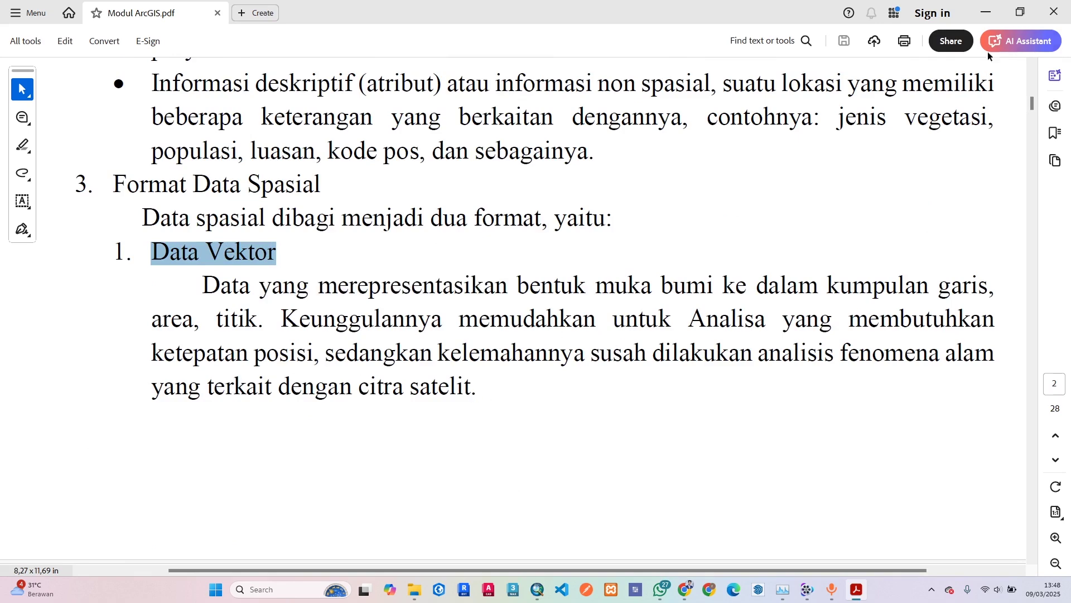
Step: Switch back to ArcMap and examine a junction of the vector boundary lines up close at 1:2.500 scale
click(985, 14)
scroll(611, 293, down, 1)
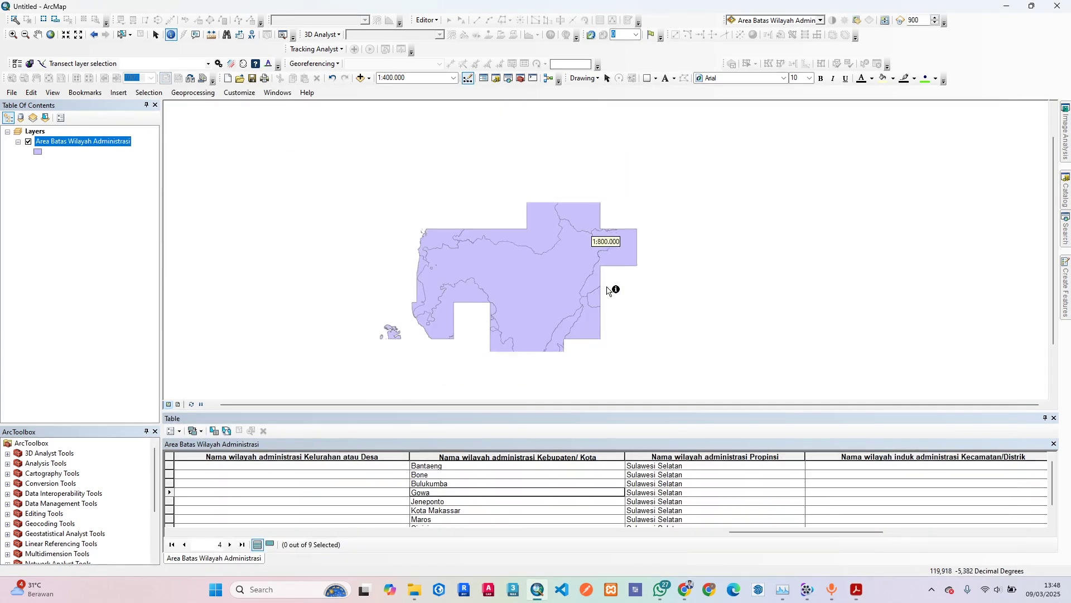
scroll(601, 295, up, 2)
scroll(601, 295, up, 3)
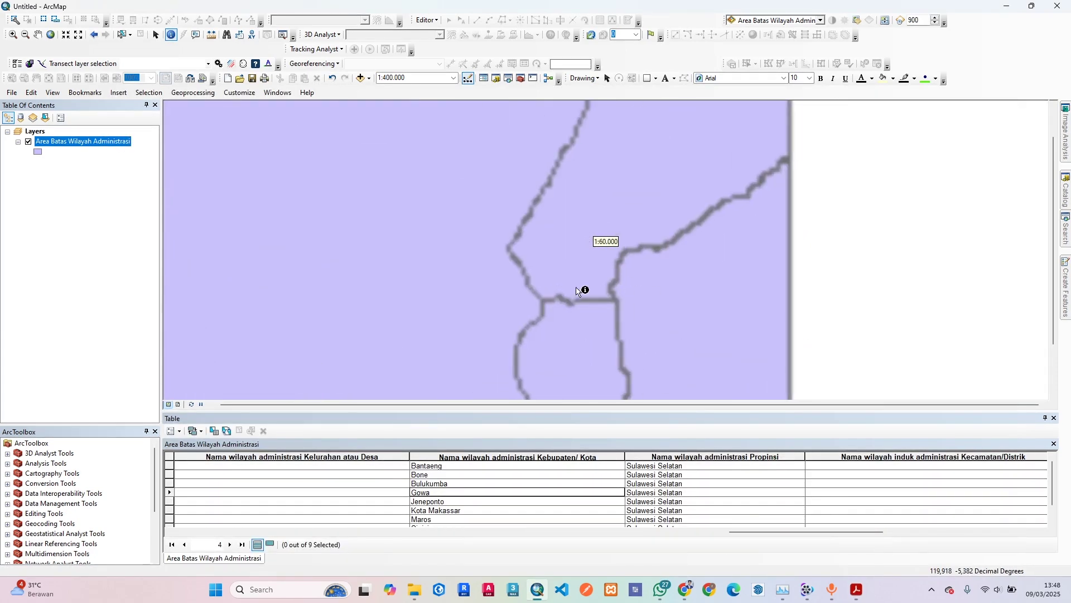
scroll(615, 301, up, 3)
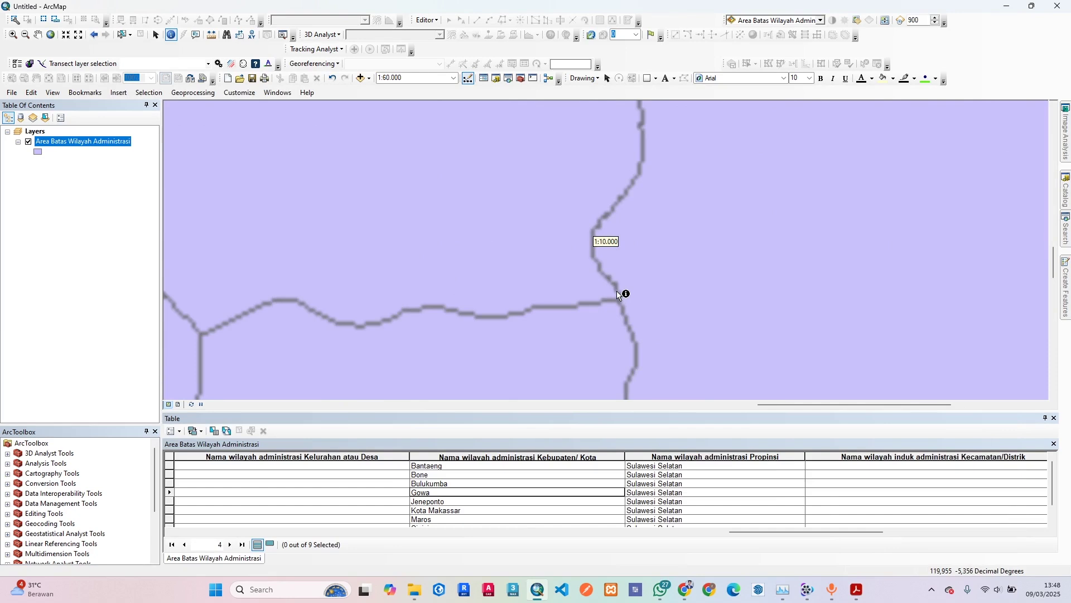
scroll(618, 294, up, 2)
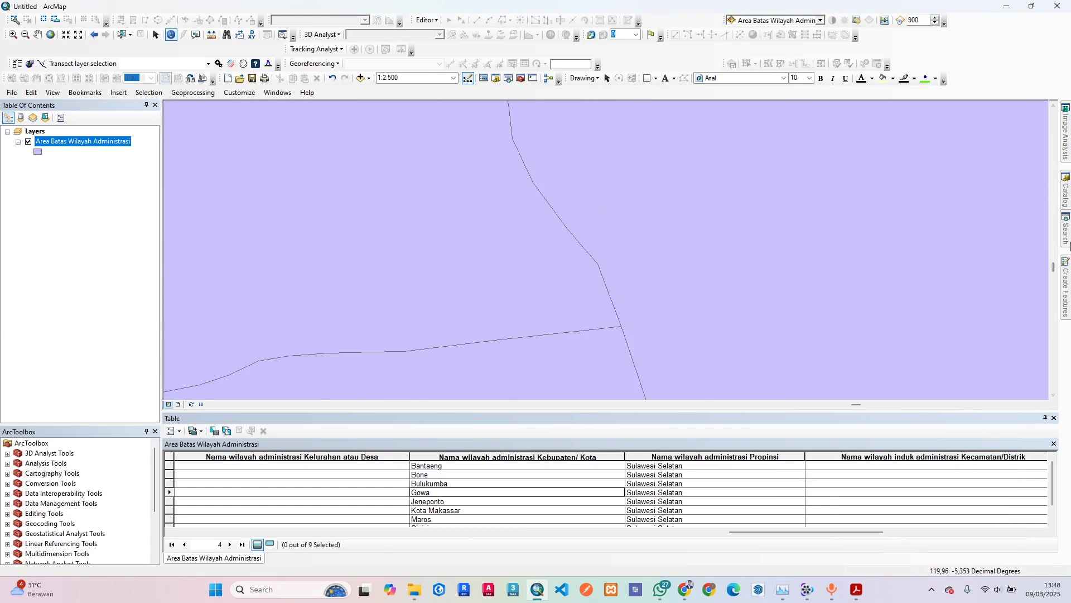
Step: Add the ADMINISTRASI_LN_50K line feature class from the BatasWilayah_50K dataset to the map
click(1066, 193)
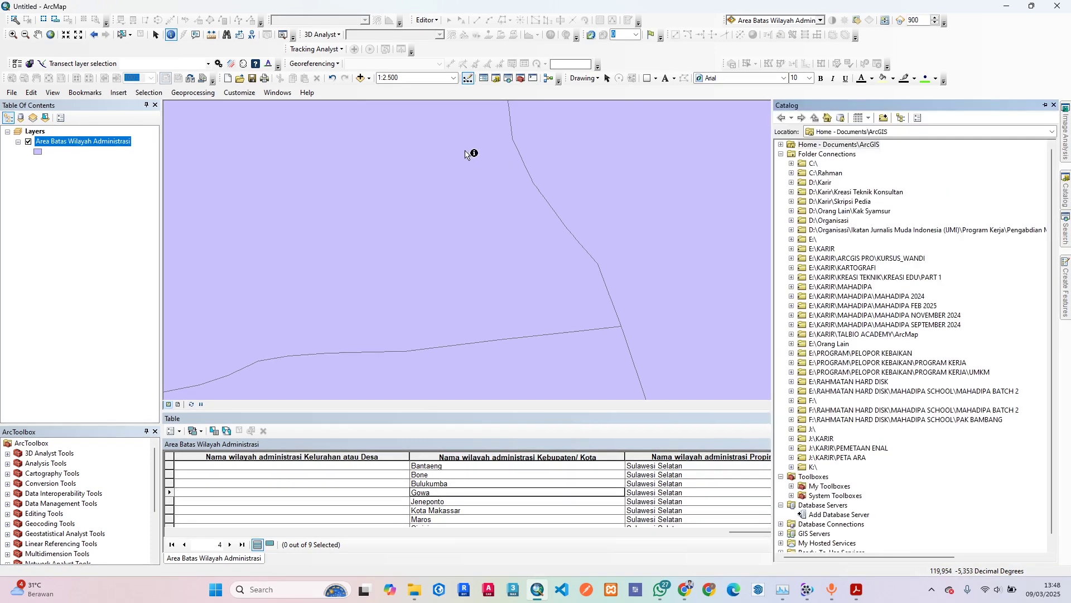
click(360, 78)
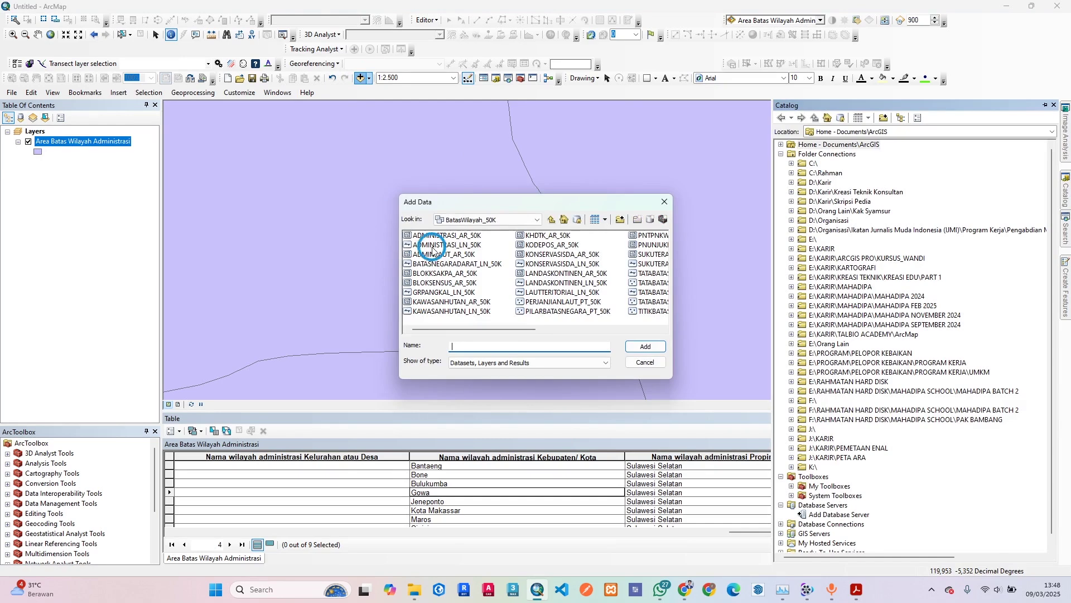
click(441, 245)
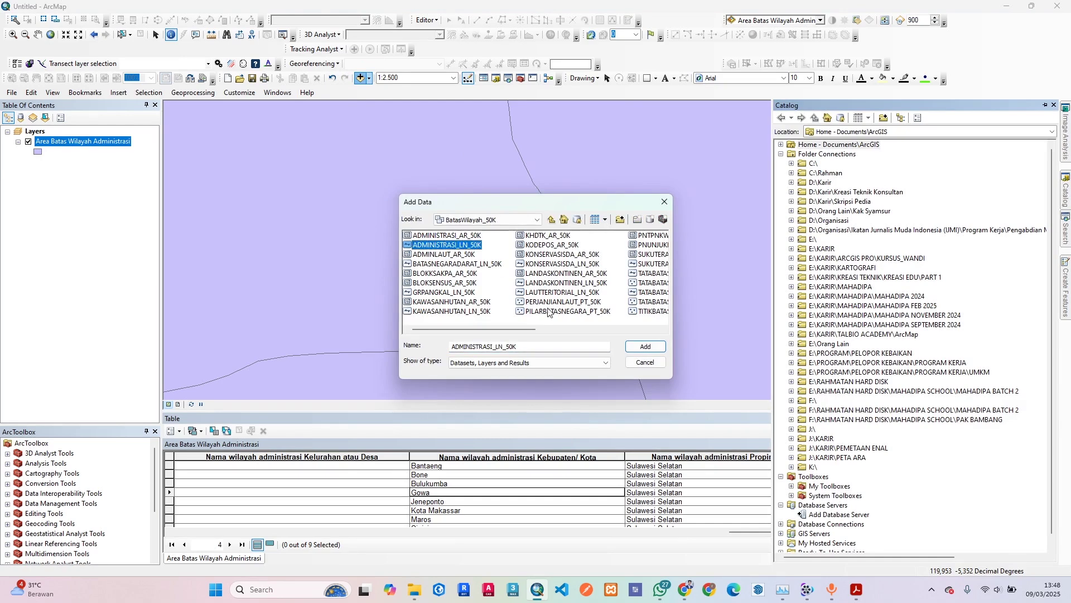
click(645, 347)
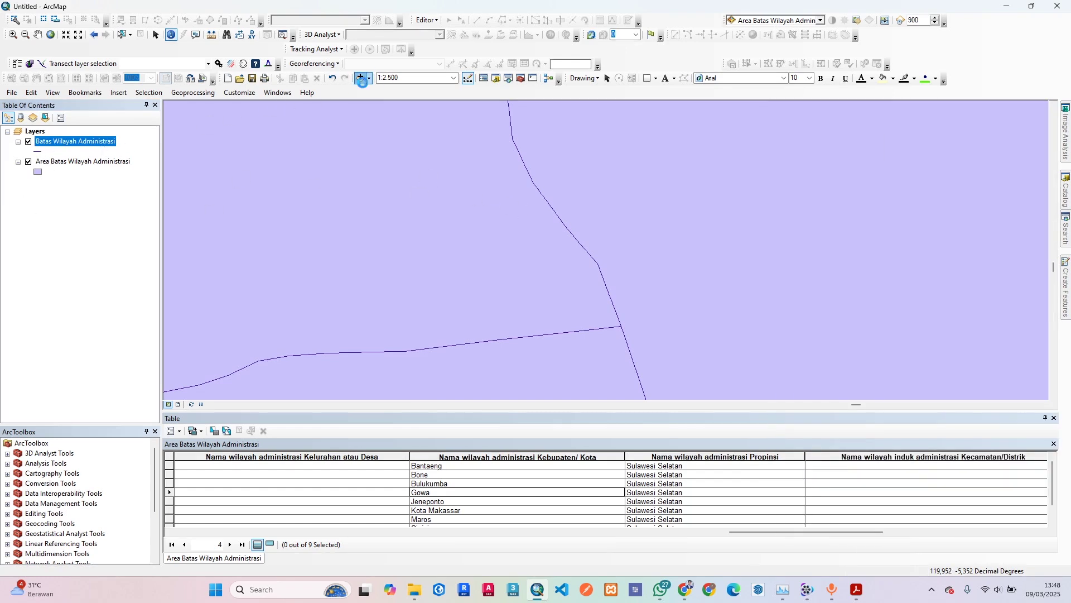
Step: Add the PENDIDIKAN_PT_50K point feature class from the LingkunganTerbangun_50K dataset to the map
click(362, 78)
click(552, 219)
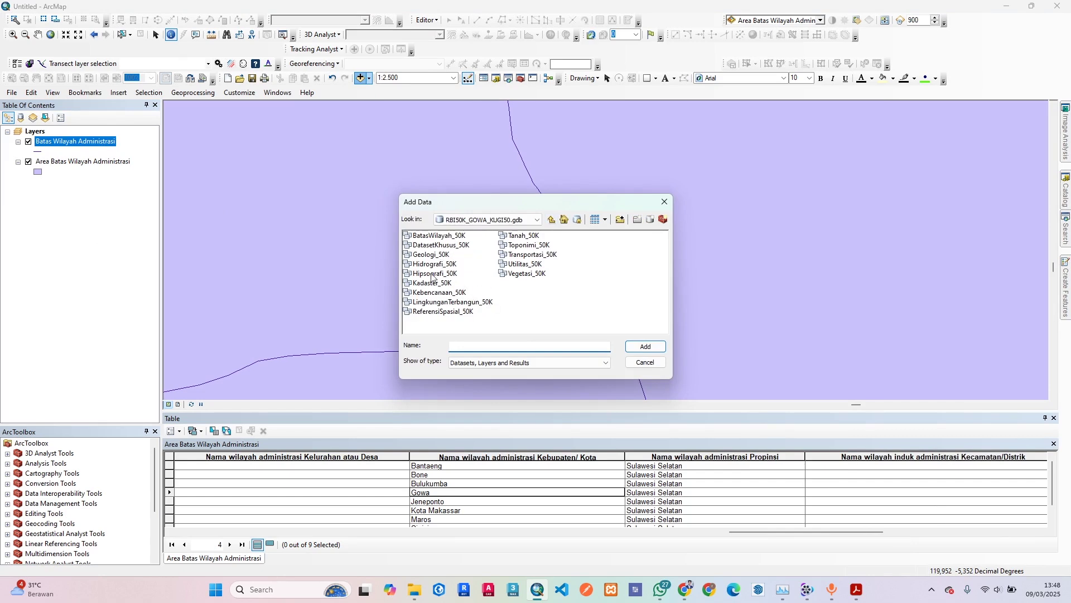
double_click(440, 301)
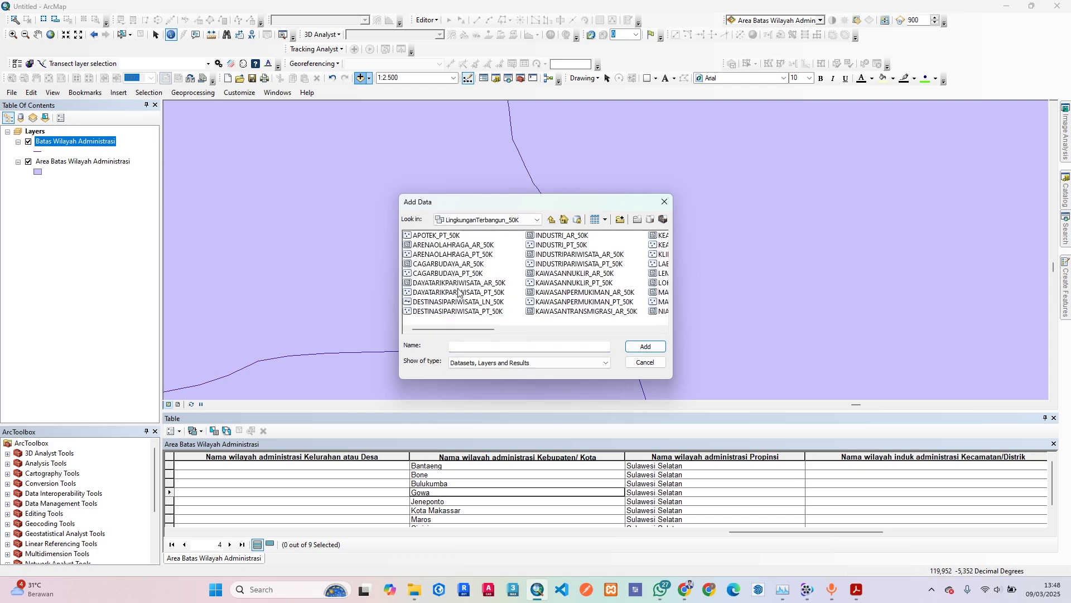
scroll(522, 281, right, 3)
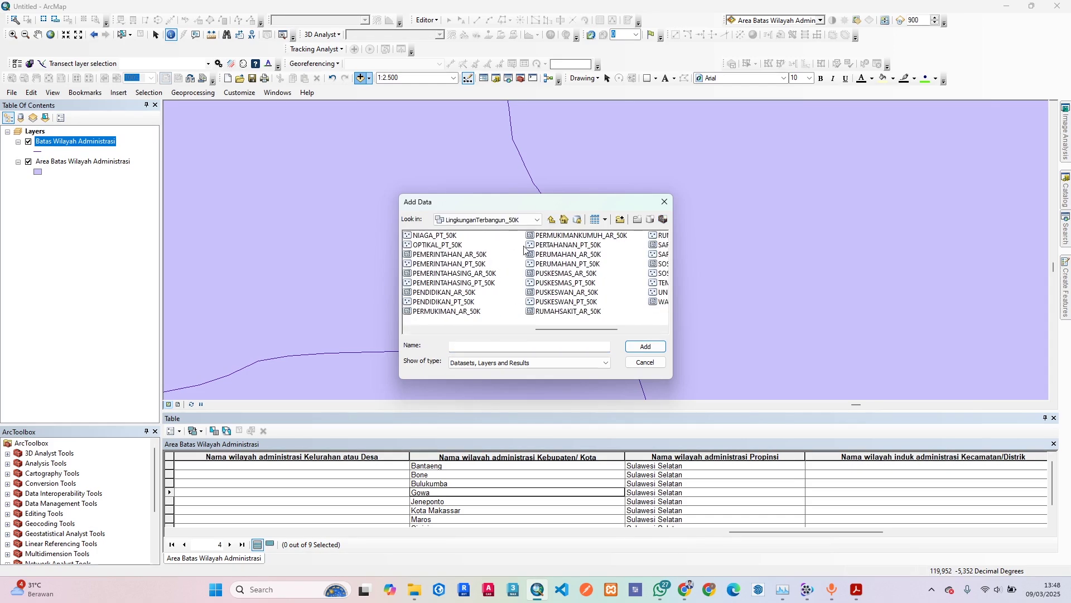
click(441, 302)
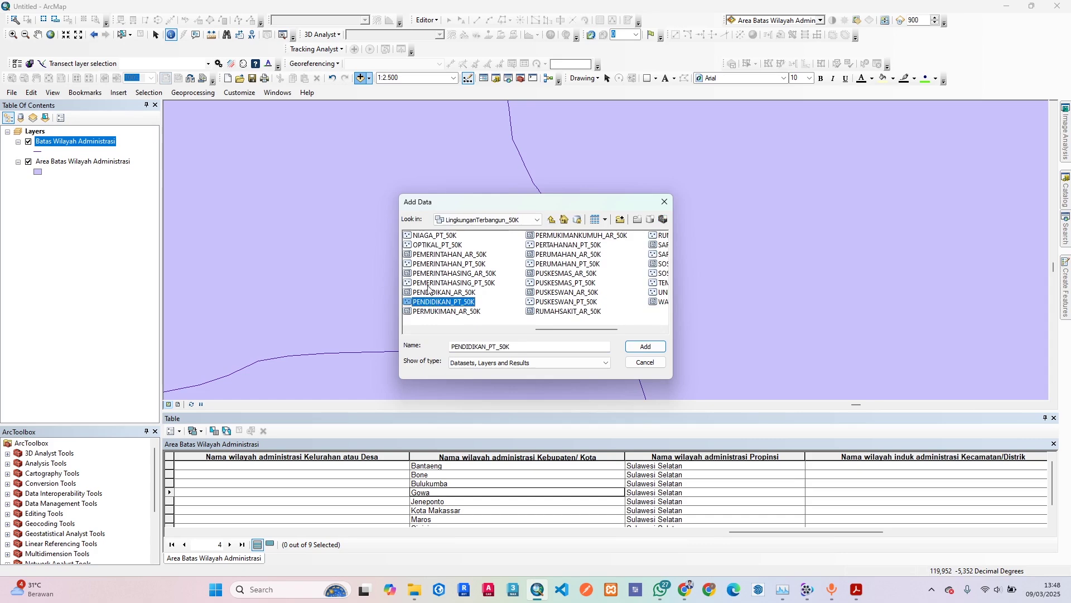
click(645, 347)
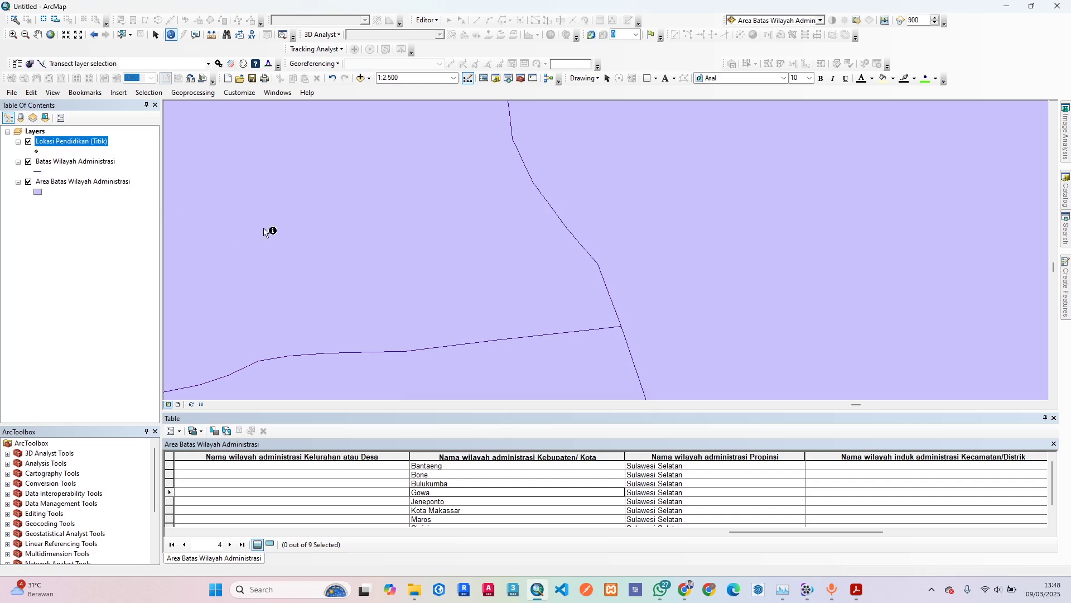
Step: Open the attribute table of the Lokasi Pendidikan (Titik) layer and review its fields from end to end
right_click(97, 146)
click(134, 174)
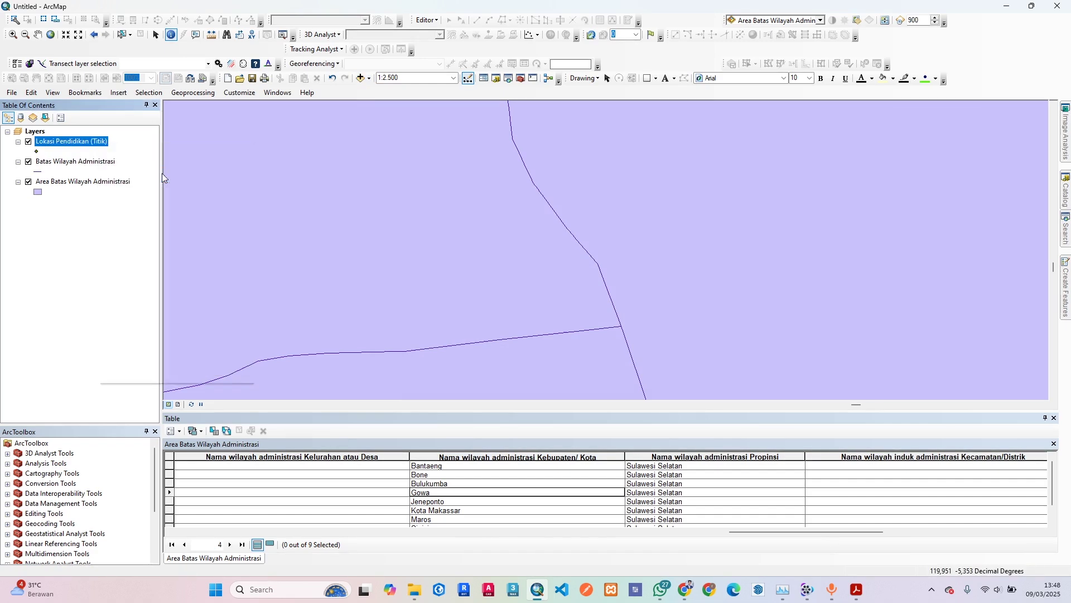
drag(473, 532, 893, 550)
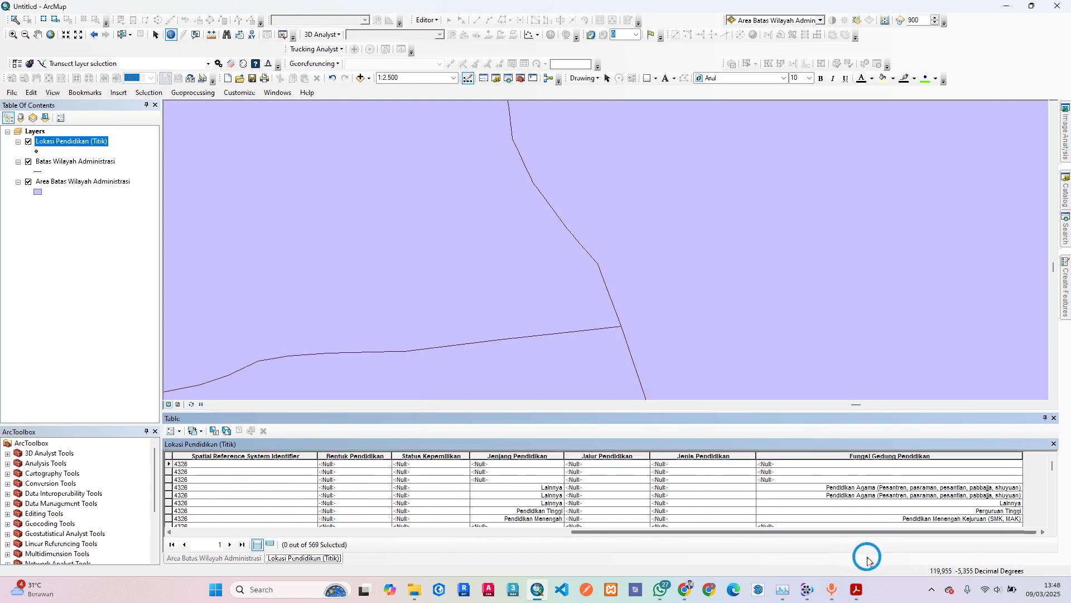
drag(752, 550, 180, 441)
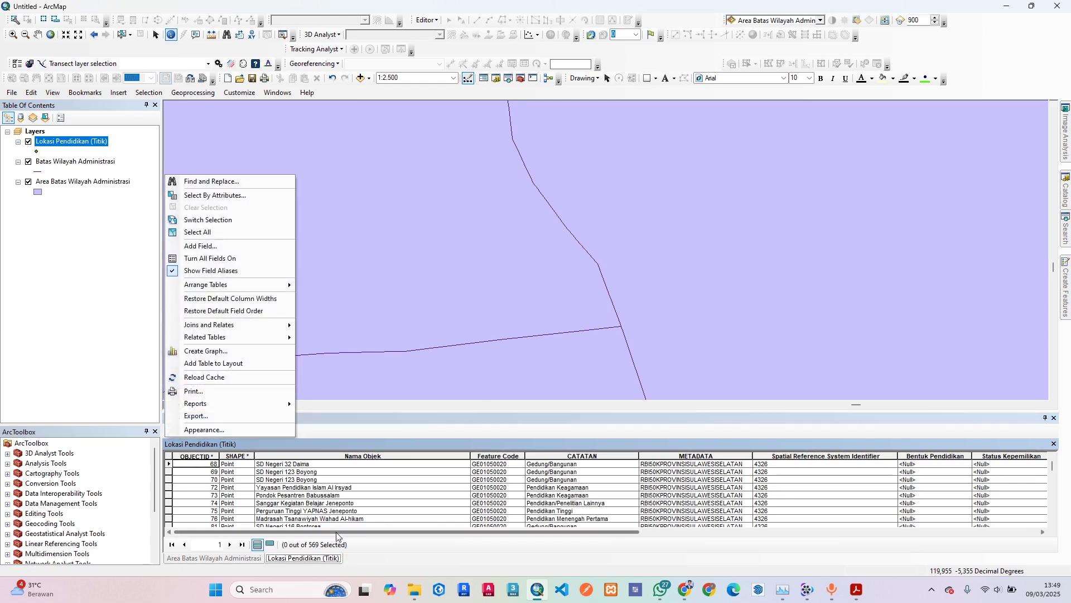
Step: Add a field named Koord_X with type Double to the Lokasi Pendidikan (Titik) attribute table
click(200, 246)
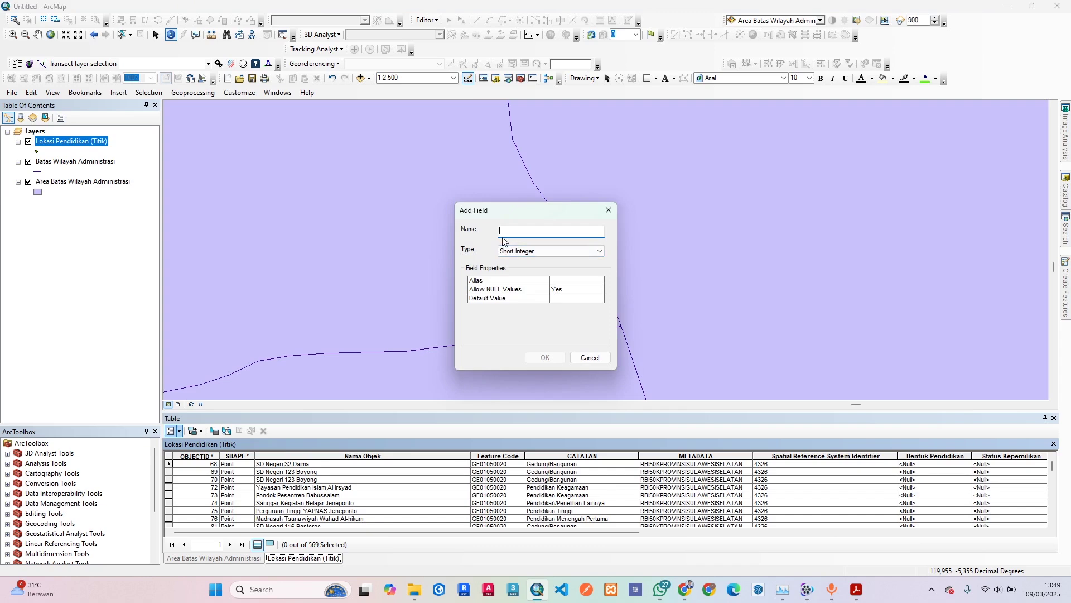
text(Koord_X)
click(534, 250)
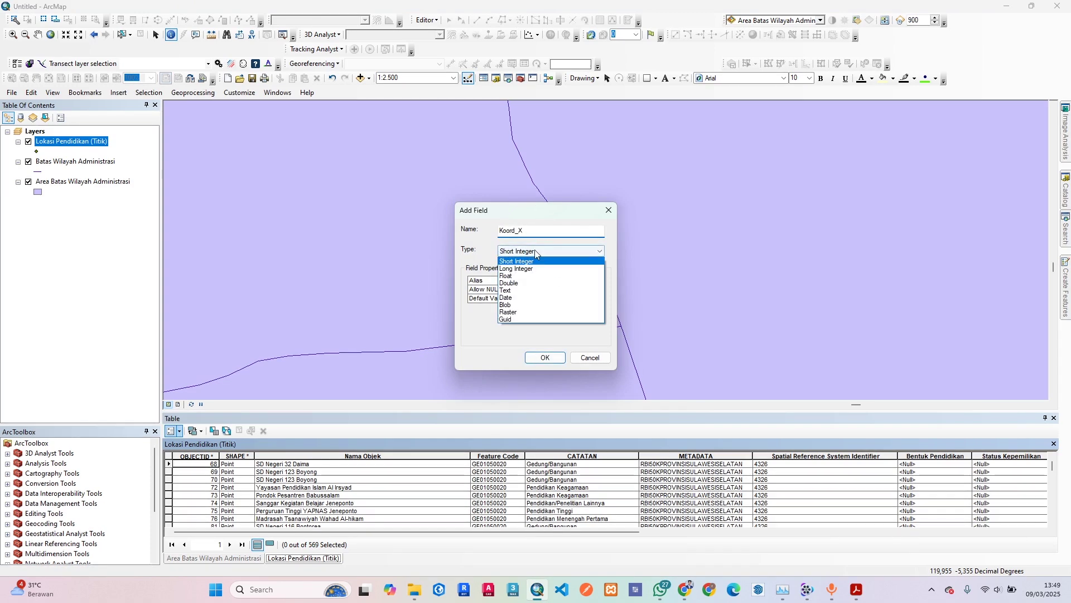
click(527, 280)
click(545, 357)
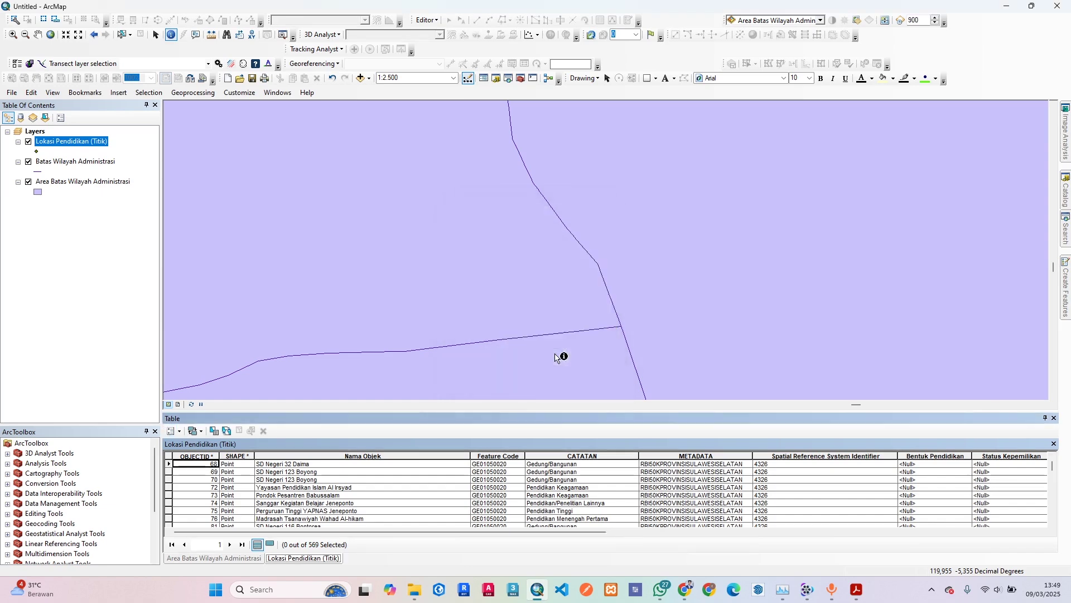
Step: Calculate the Koord_X field as the X Coordinate of Point in Decimal Degrees using the data source's coordinate system, and narrow its column
drag(558, 532, 934, 564)
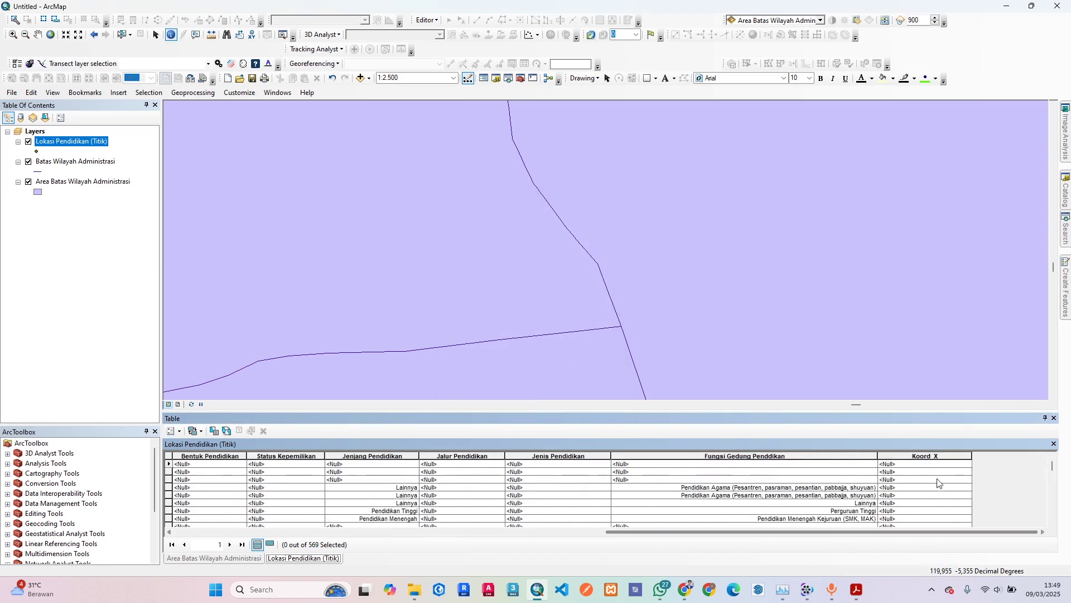
click(923, 456)
right_click(922, 453)
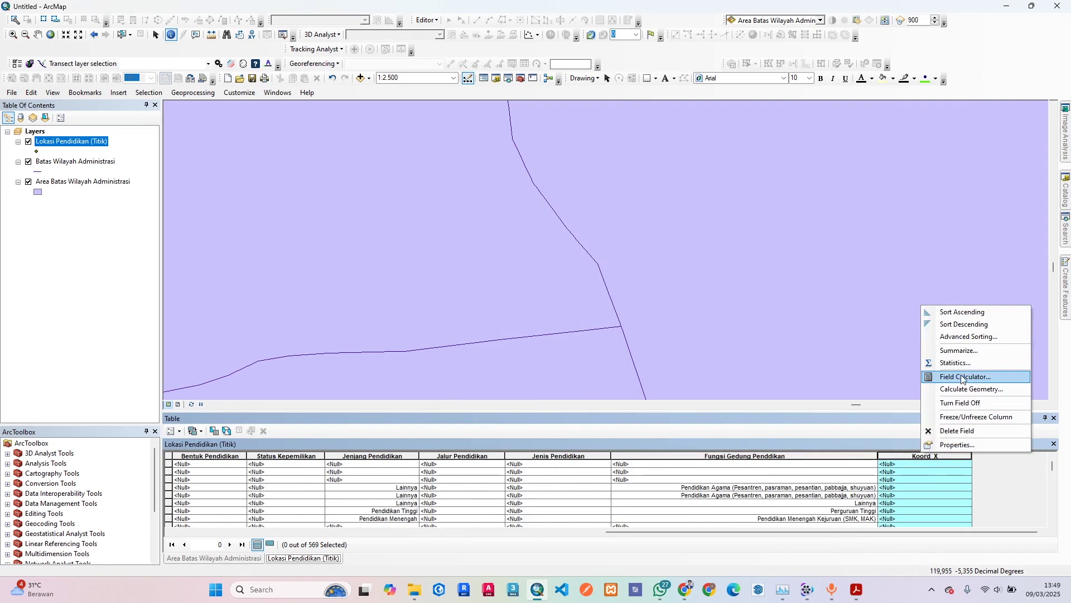
click(970, 389)
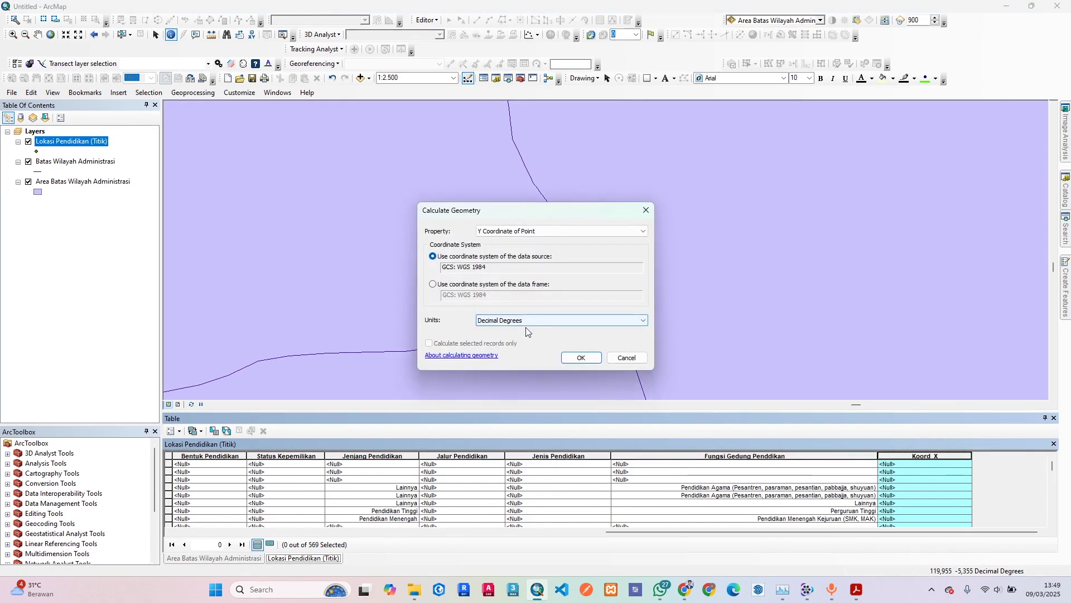
click(510, 232)
click(510, 241)
click(581, 358)
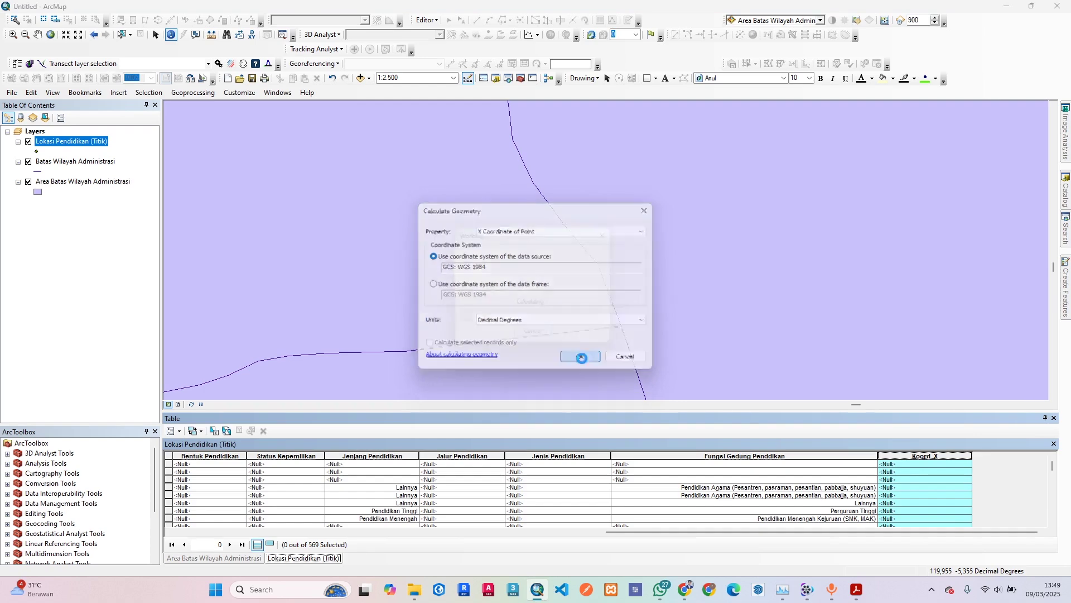
scroll(902, 496, down, 10)
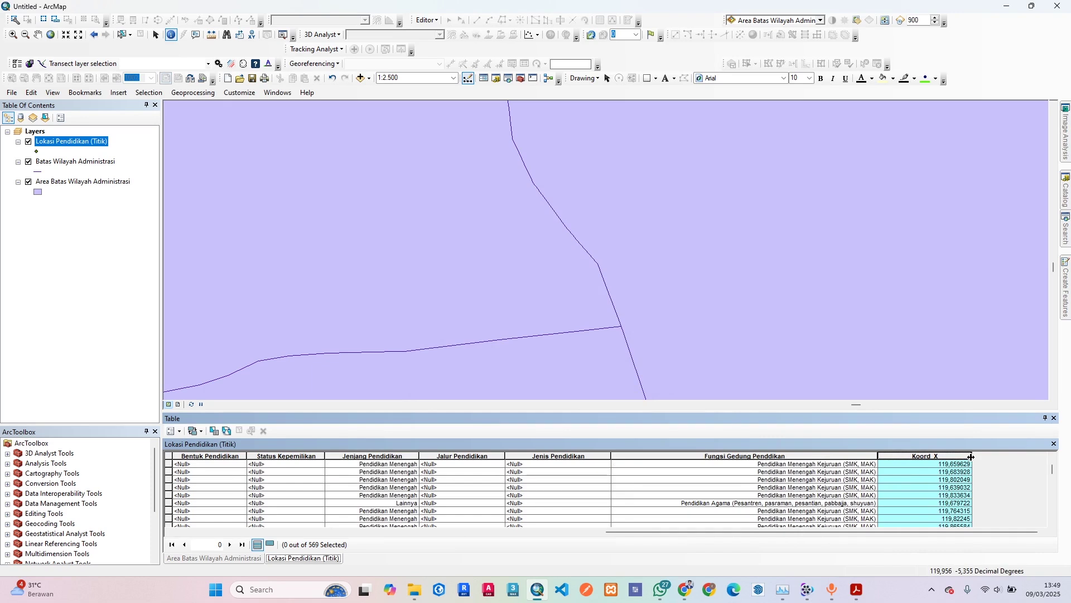
drag(971, 456, 931, 458)
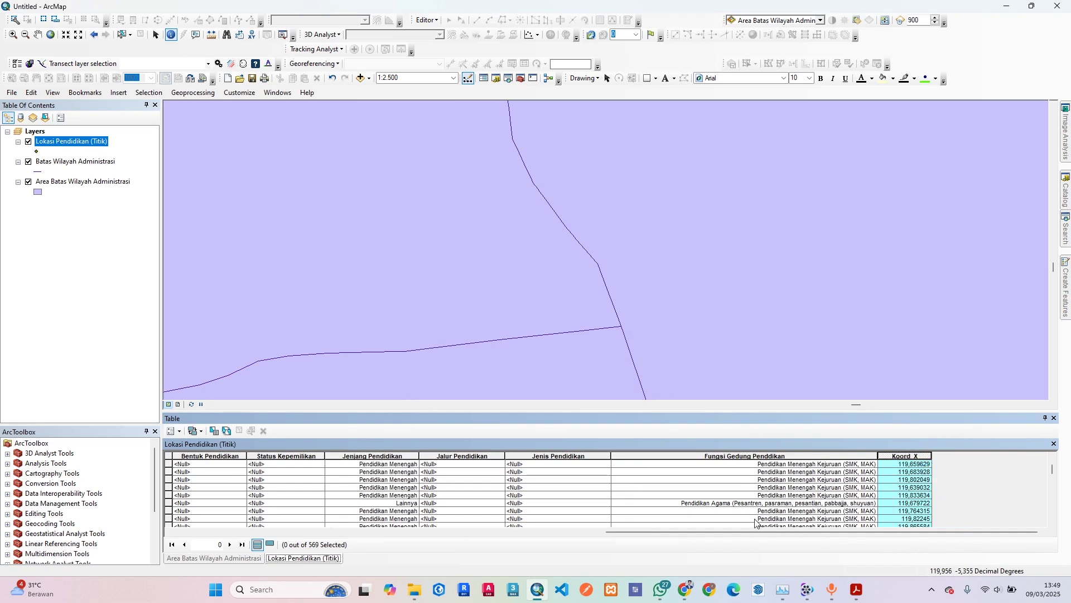
Step: Check the Data Vektor section in Modul ArcGIS.pdf, return to ArcMap and select the area, line and point layers in turn
click(862, 595)
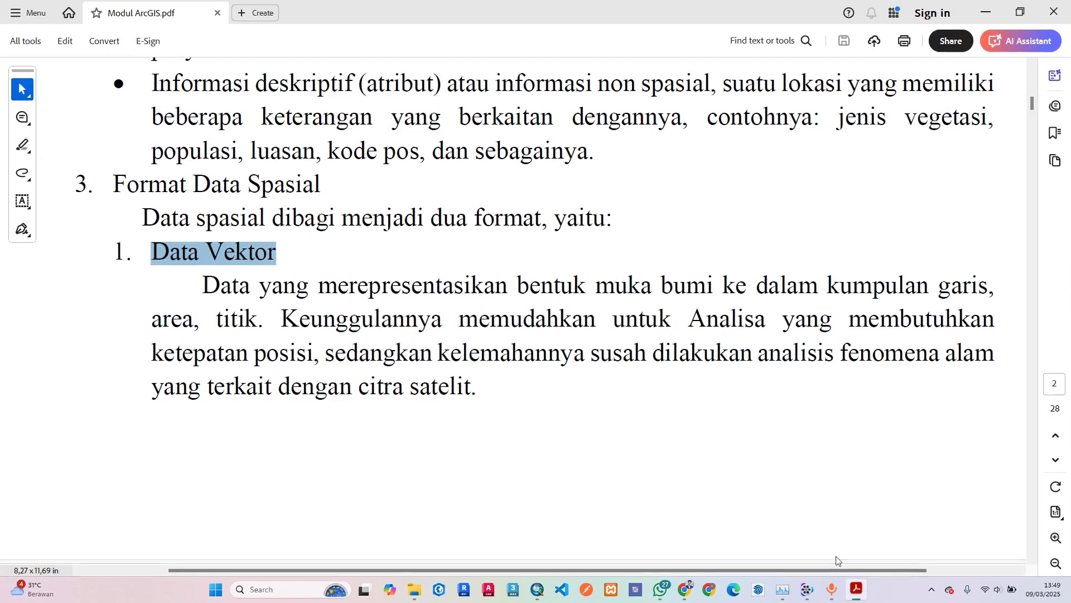
key(alt+Tab)
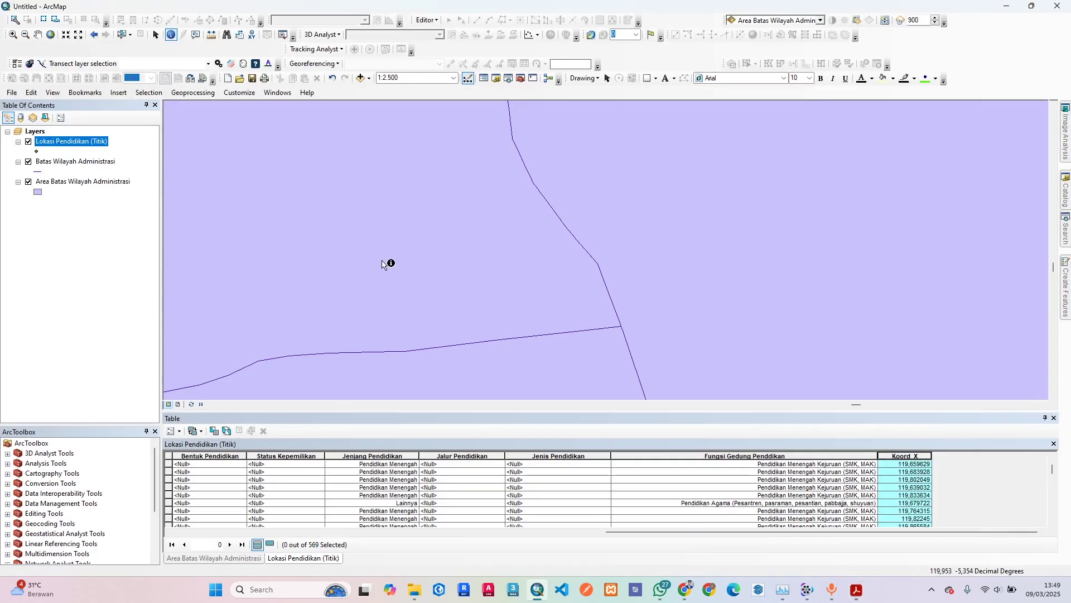
click(58, 186)
click(79, 167)
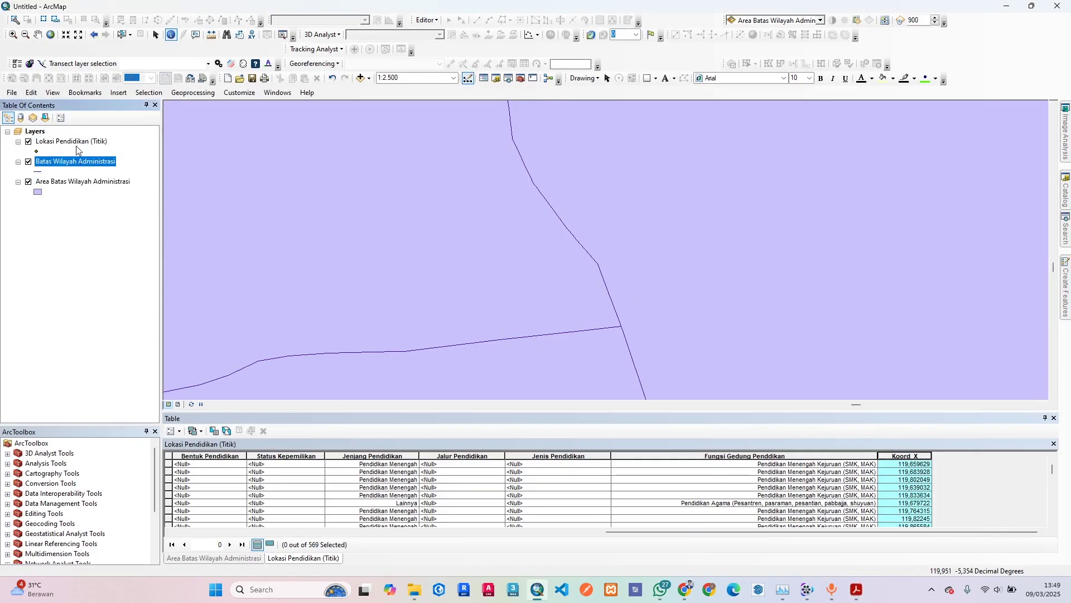
click(71, 143)
Step: Switch to Modul ArcGIS.pdf in Acrobat and review the Data Raster section, selecting its key terms and its full definition
click(856, 589)
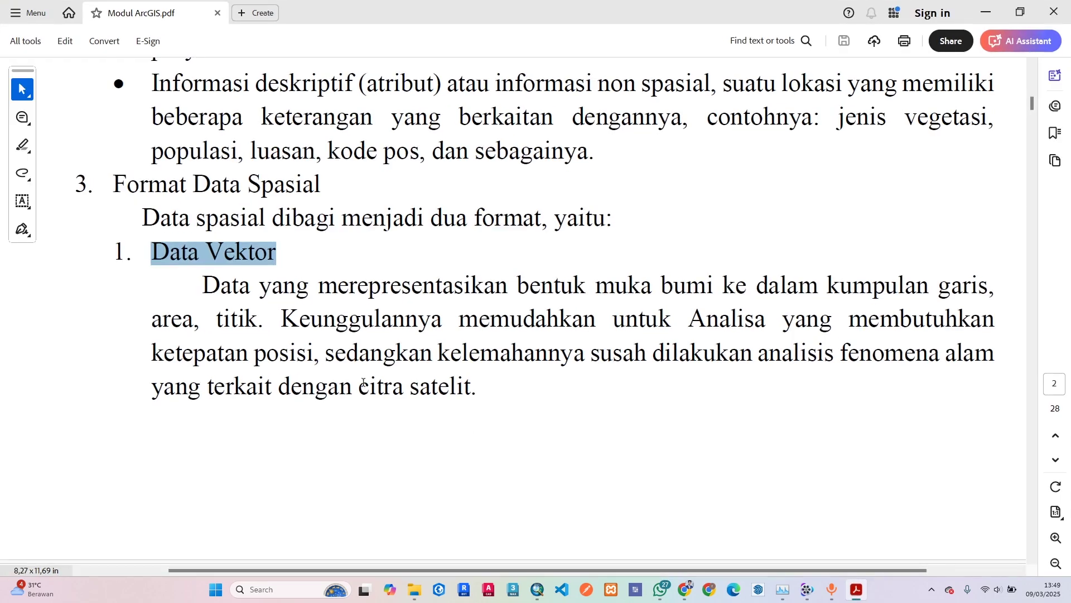
scroll(387, 355, down, 8)
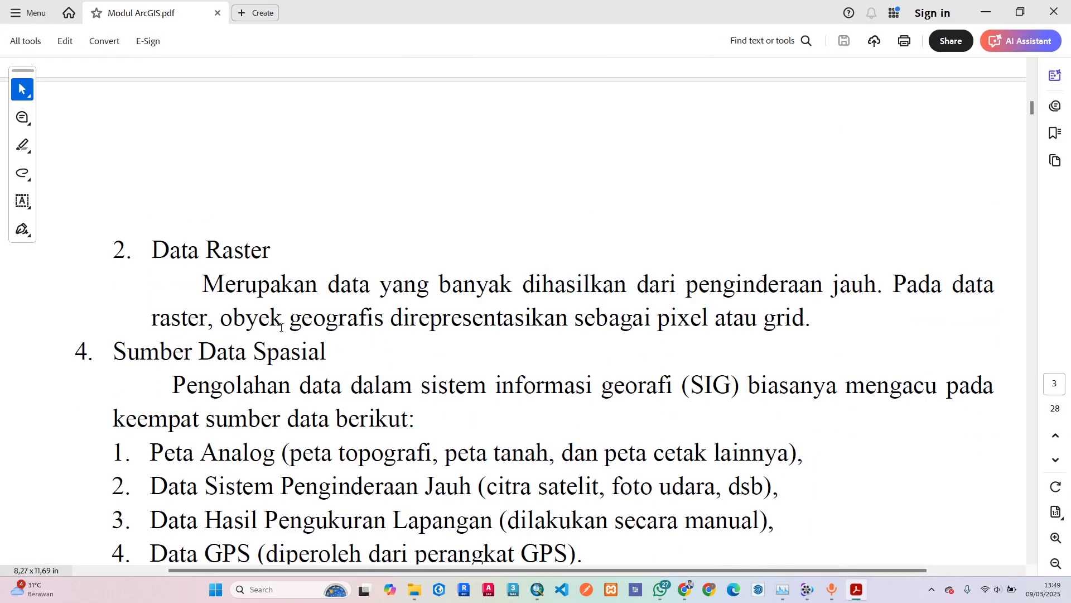
drag(659, 326, 780, 330)
drag(687, 284, 861, 293)
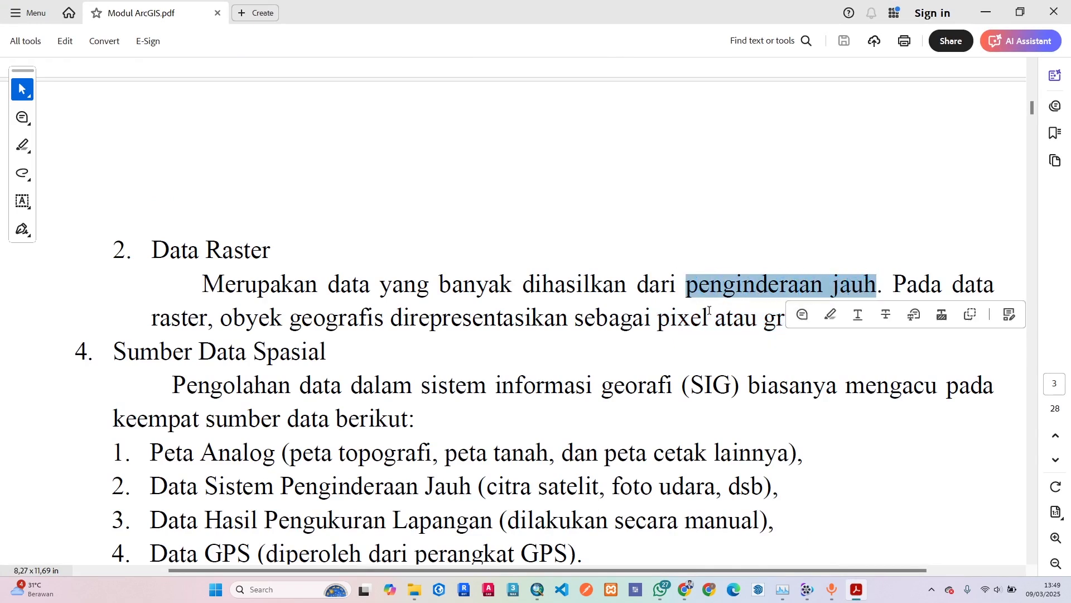
click(665, 315)
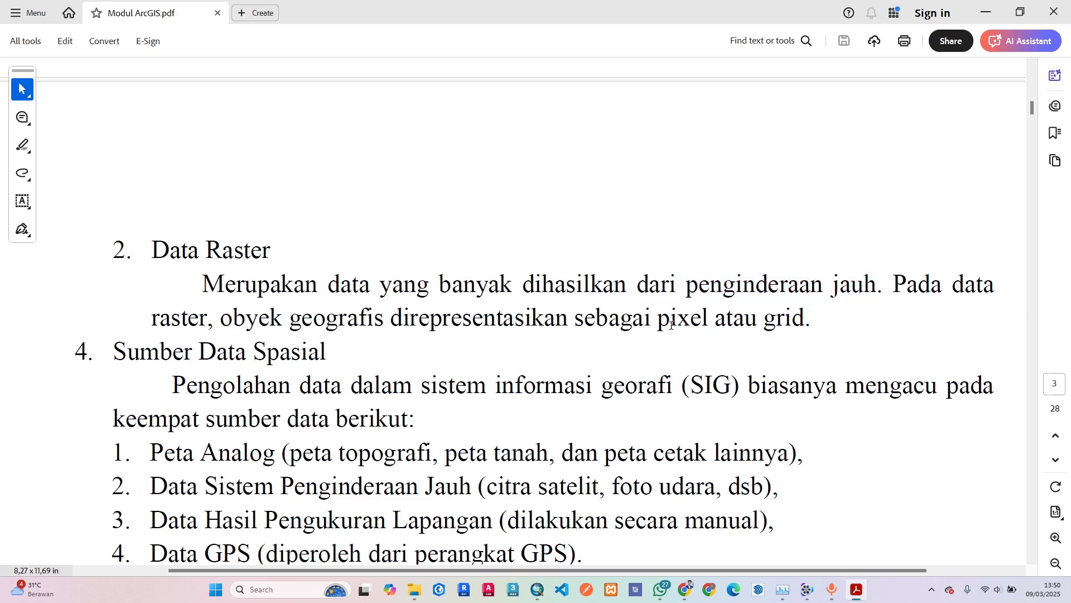
click(204, 283)
drag(204, 284, 789, 324)
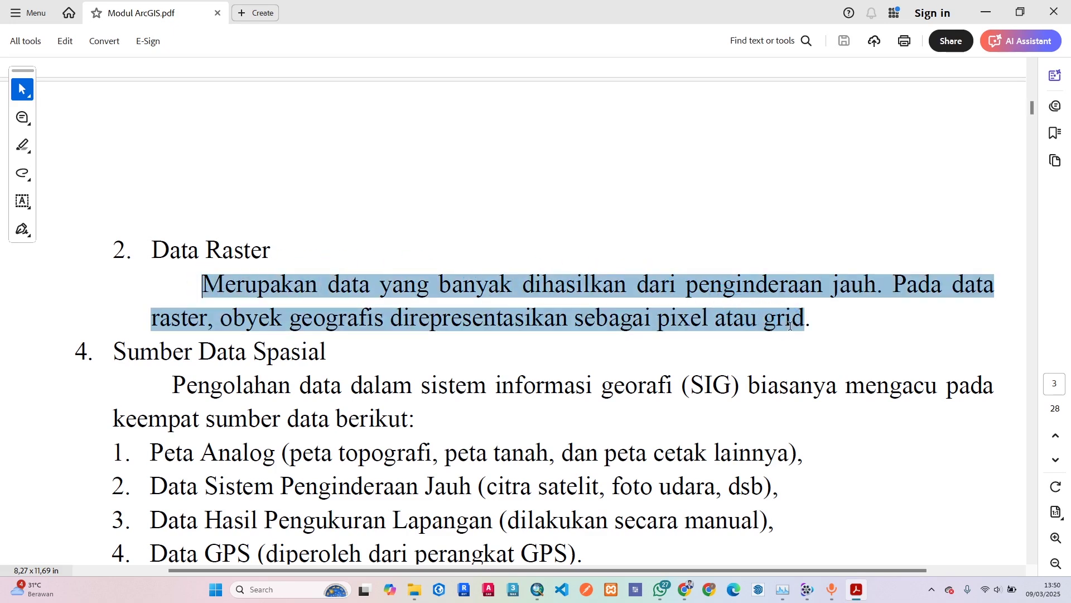
Step: Review the Sumber Data Spasial section, selecting its heading with the introduction and the Peta Analog entry
scroll(356, 349, down, 2)
scroll(355, 349, down, 1)
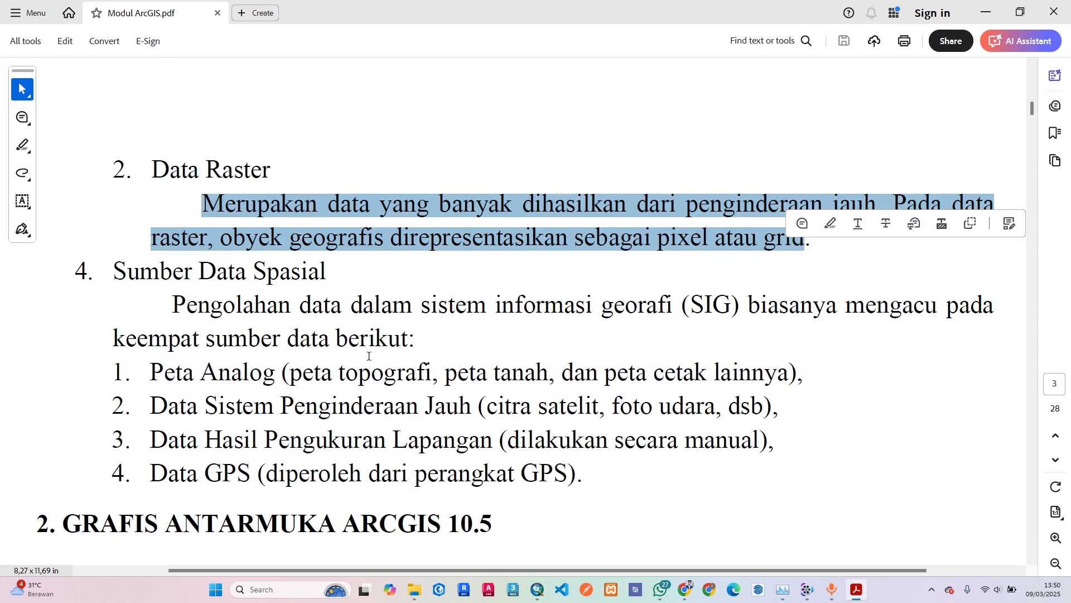
drag(123, 271, 322, 328)
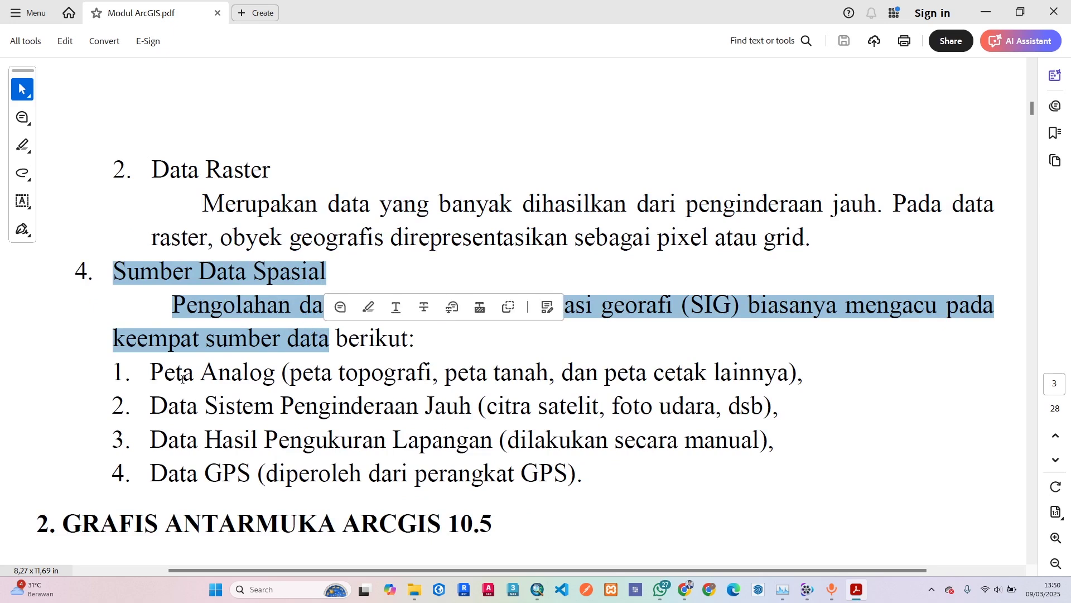
drag(151, 373, 629, 400)
click(228, 418)
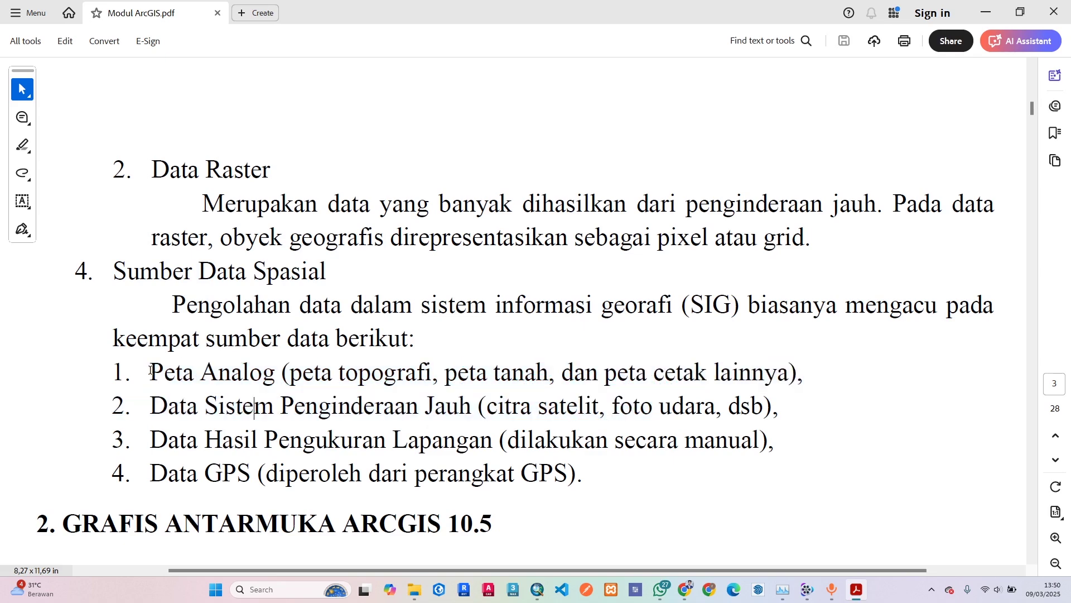
drag(151, 372, 800, 384)
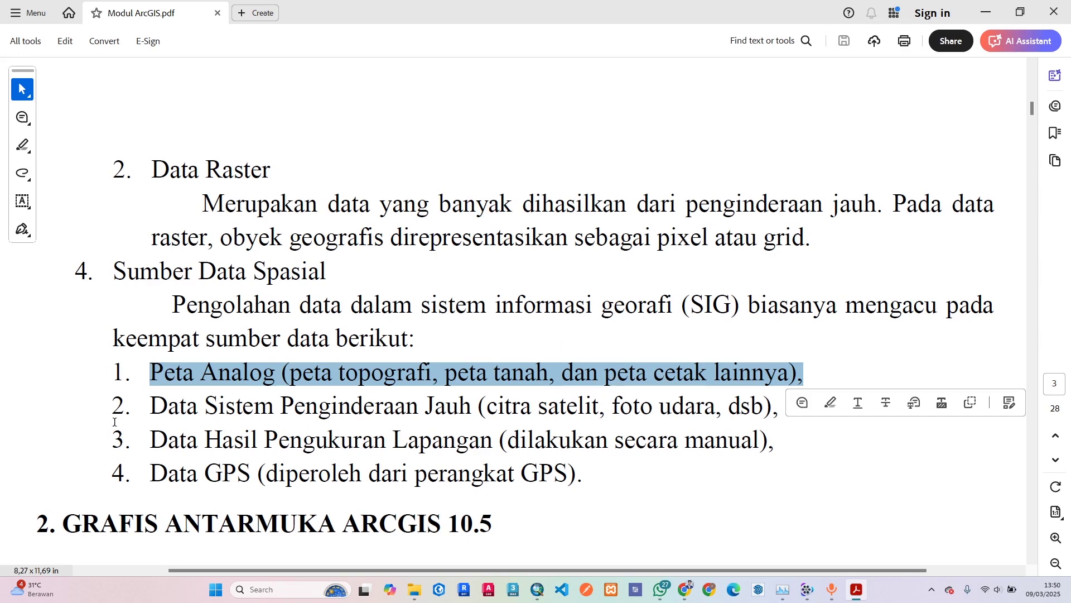
Step: Review the Penginderaan Jauh, Pengukuran Lapangan and Data GPS source entries by selecting their text, continuing to the GRAFIS ANTARMUKA ARCGIS 10.5 section
mouse_move(150, 420)
mouse_down()
mouse_move(280, 399)
mouse_move(495, 402)
mouse_move(416, 427)
mouse_move(354, 413)
mouse_move(698, 403)
mouse_up()
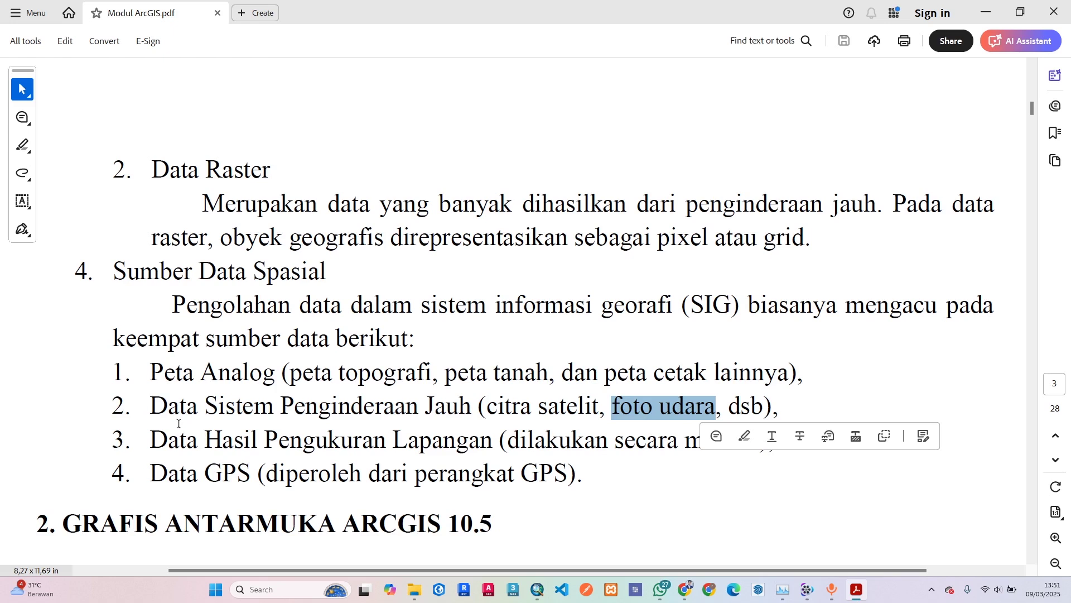
drag(153, 404, 427, 408)
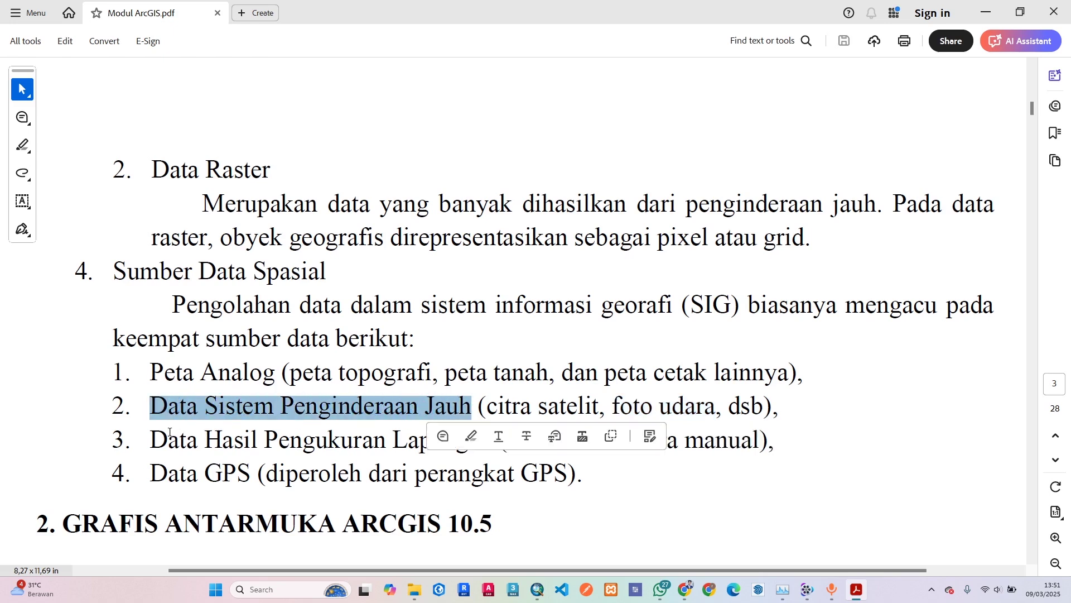
click(152, 438)
drag(151, 438, 704, 438)
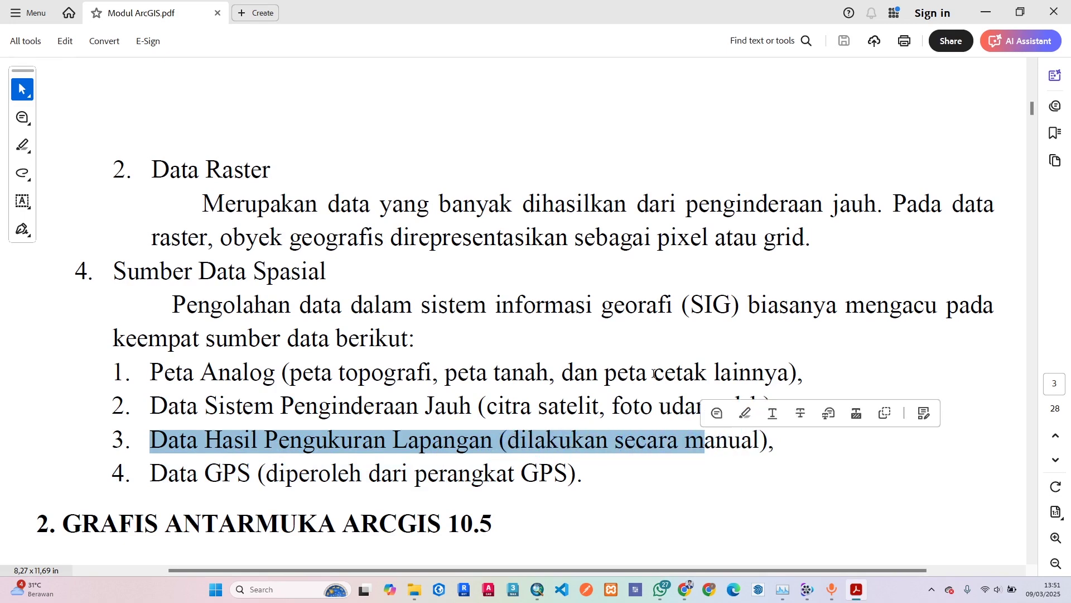
click(269, 438)
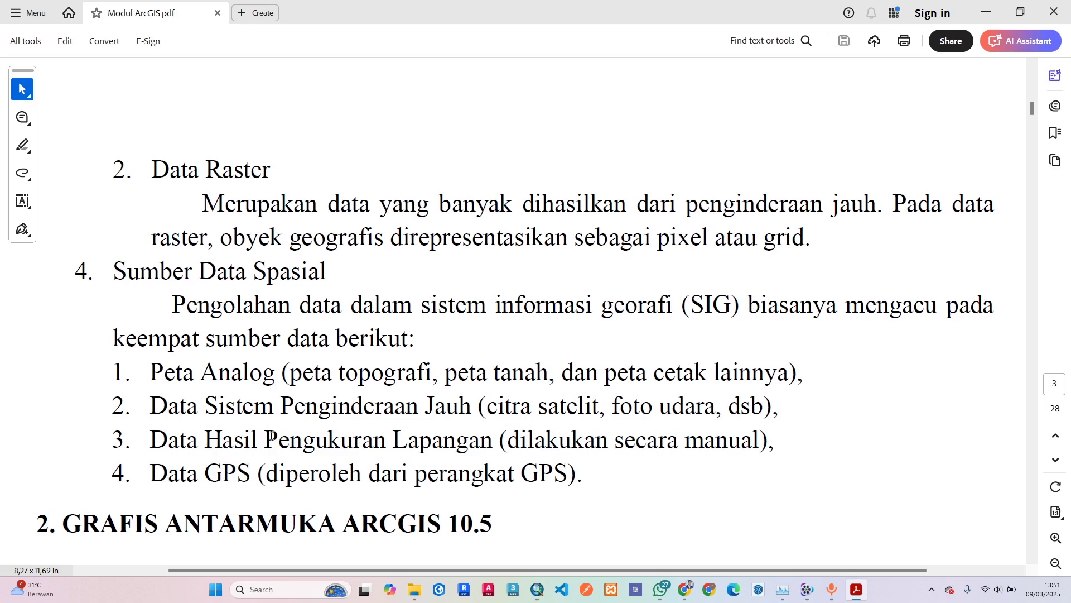
drag(266, 443, 385, 439)
drag(151, 476, 563, 476)
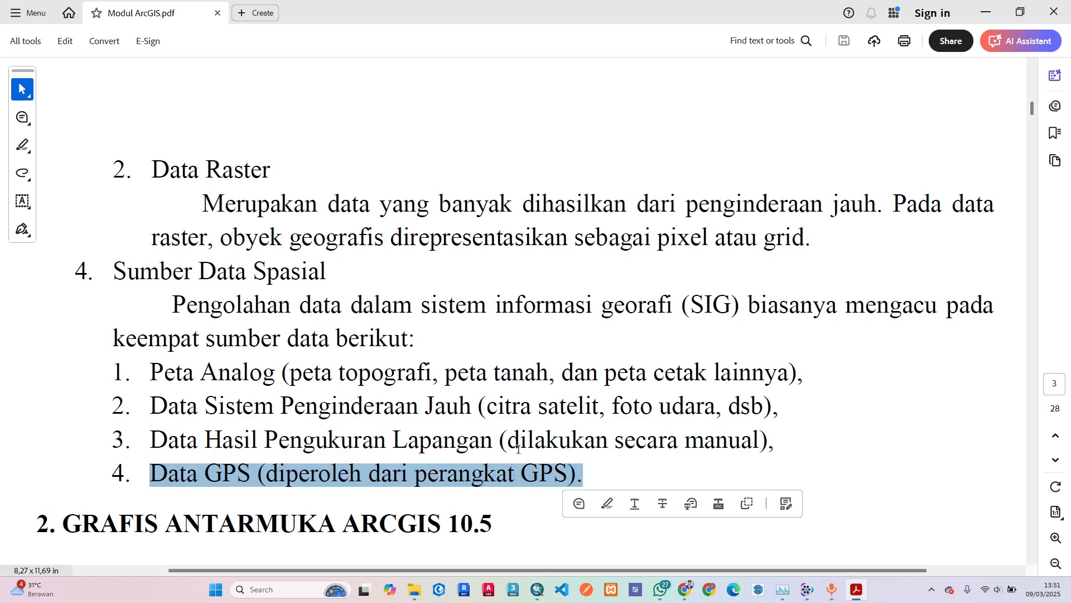
scroll(537, 446, down, 6)
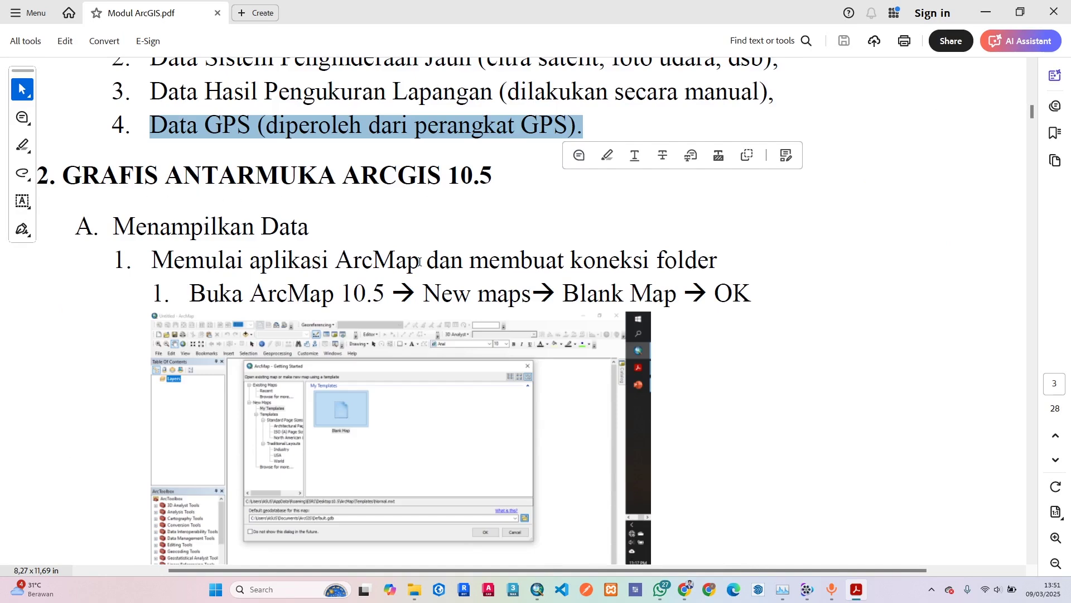
Step: Review the Menampilkan Data instructions under GRAFIS ANTARMUKA ARCGIS 10.5, selecting the folder-connection text in item 3, and continue to Visualisasi Data
scroll(420, 262, down, 5)
scroll(386, 355, up, 5)
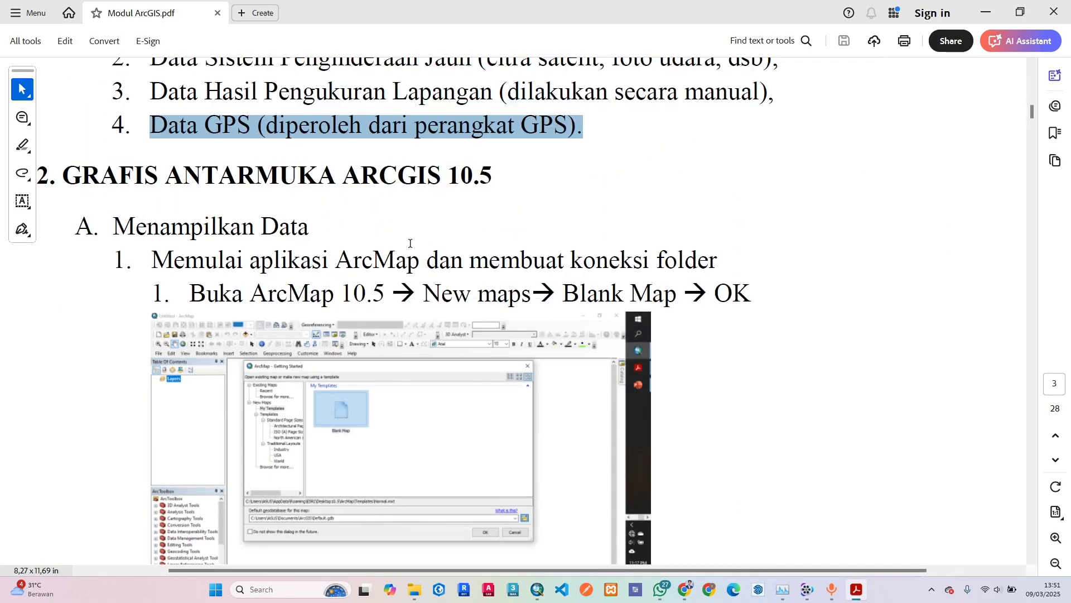
scroll(364, 255, down, 10)
scroll(364, 255, down, 2)
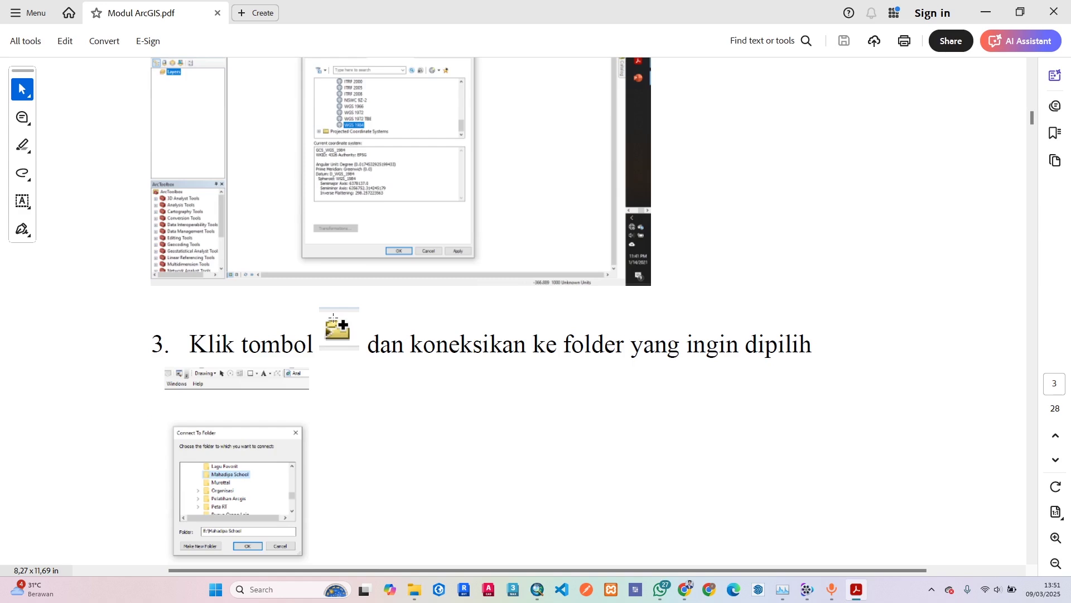
drag(447, 343, 746, 342)
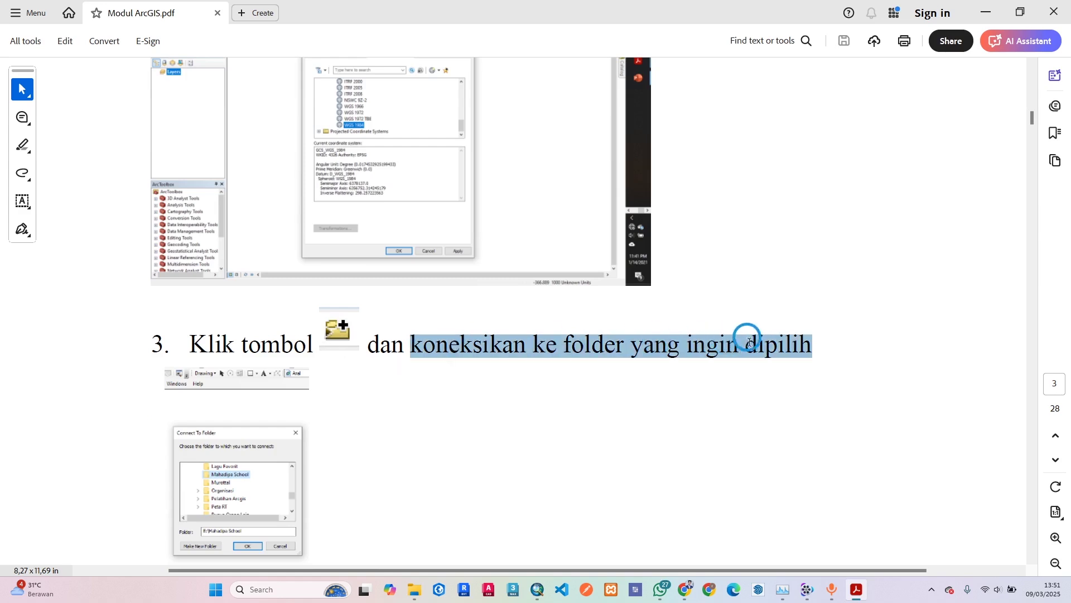
scroll(349, 430, down, 2)
scroll(346, 433, down, 2)
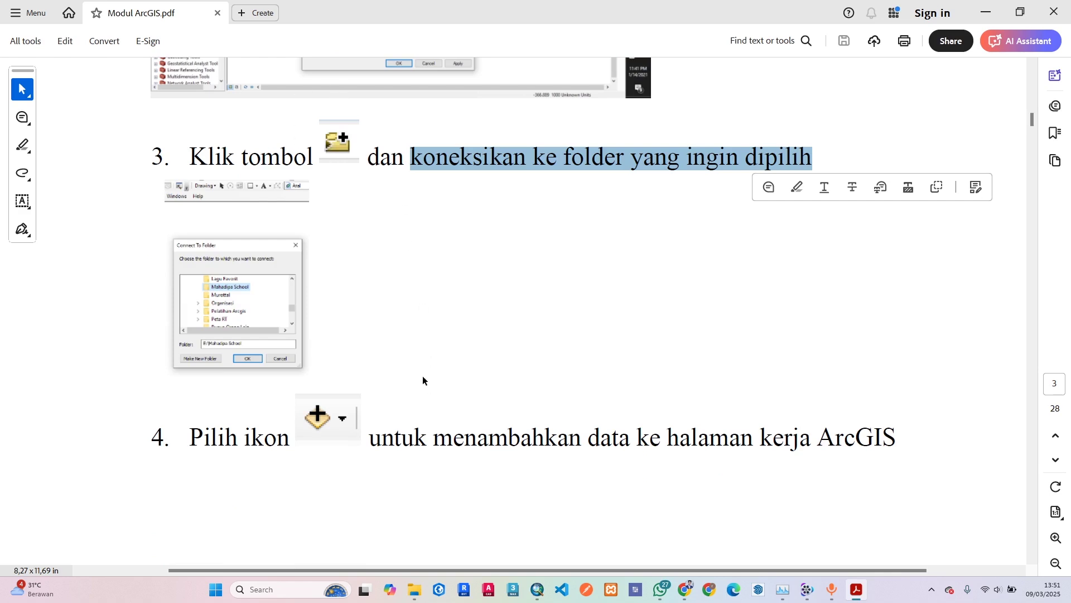
scroll(319, 438, down, 10)
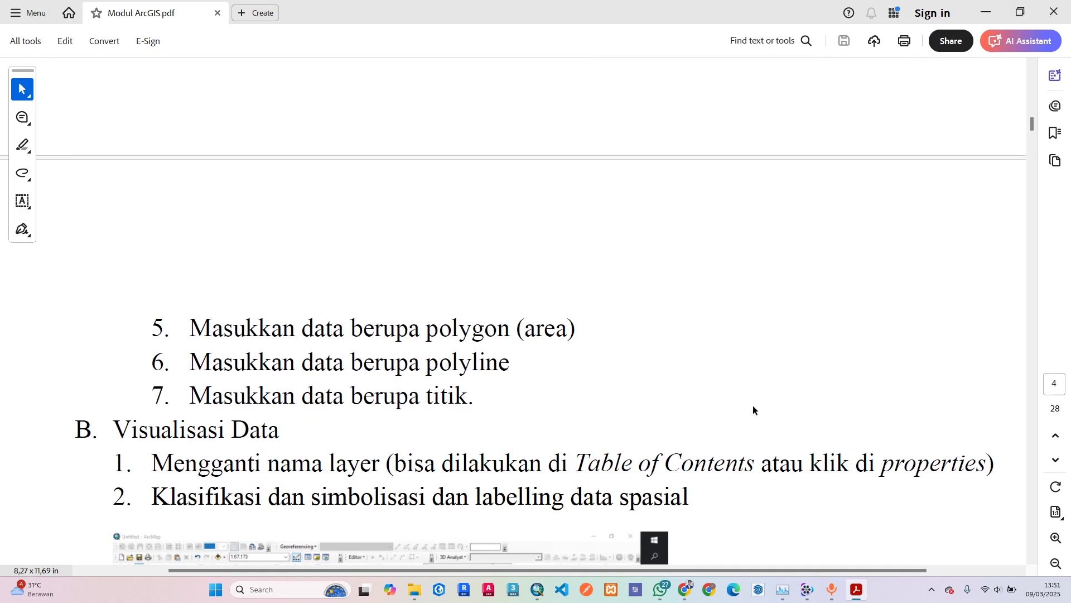
Step: Switch to ArcMap, zoom the map to 1:15.000, and view the Add Data dialog's LingkunganTerbangun_50K datasets without adding any
click(538, 592)
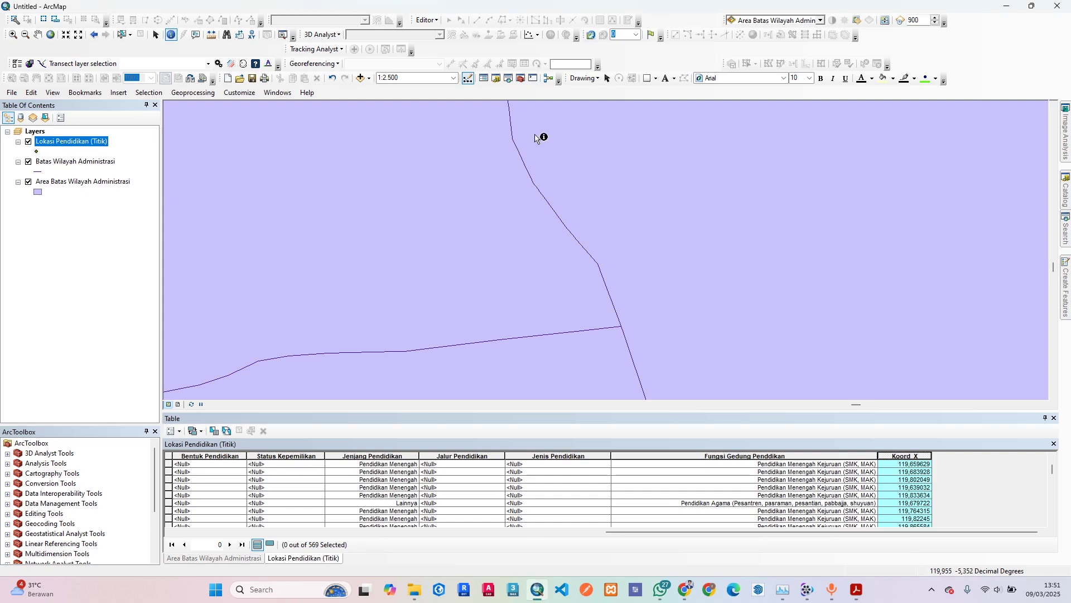
scroll(419, 296, up, 5)
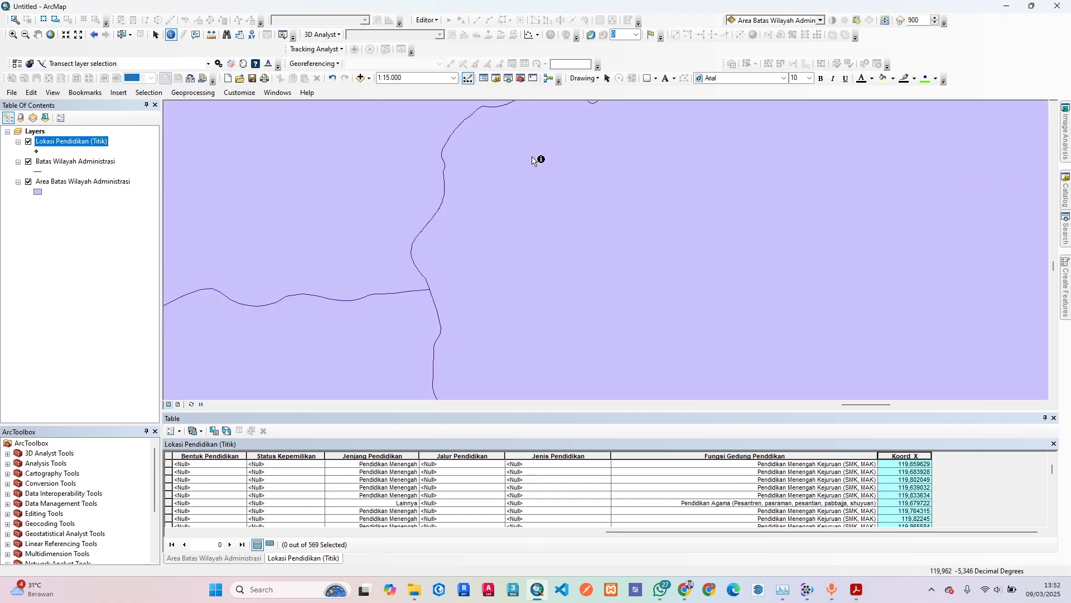
click(361, 78)
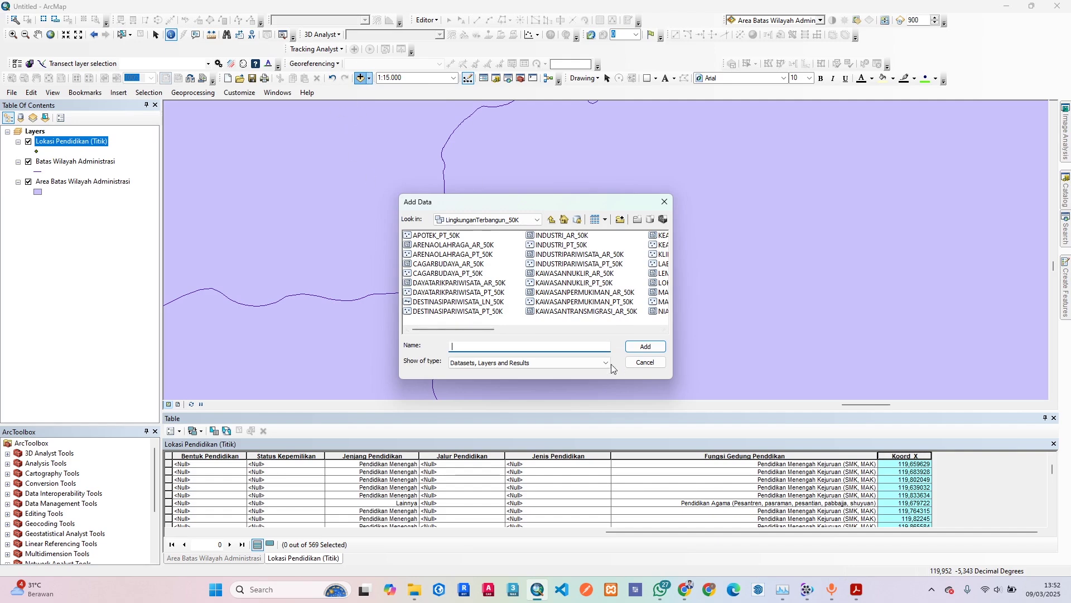
click(645, 362)
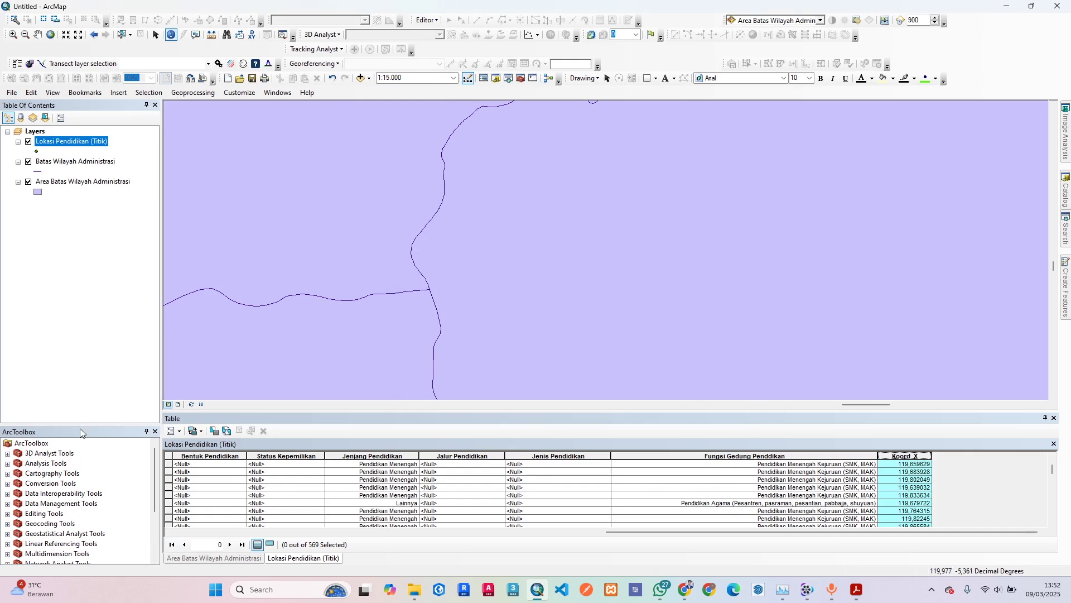
Step: Make the ArcToolbox panel taller and narrow the docked Table Of Contents and ArcToolbox panels to widen the map area
drag(79, 424, 77, 323)
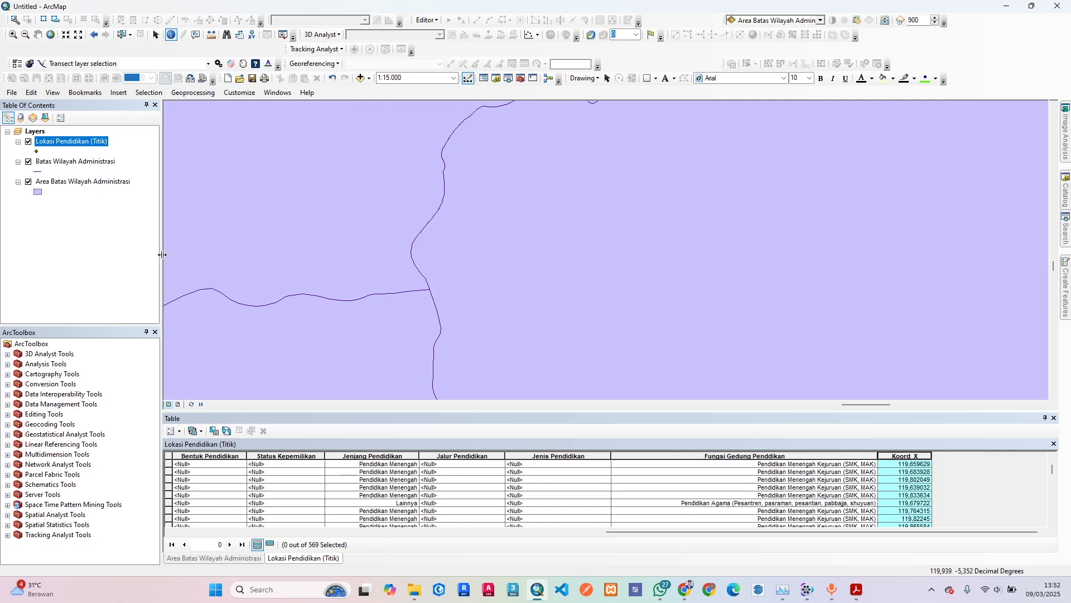
drag(163, 258, 119, 249)
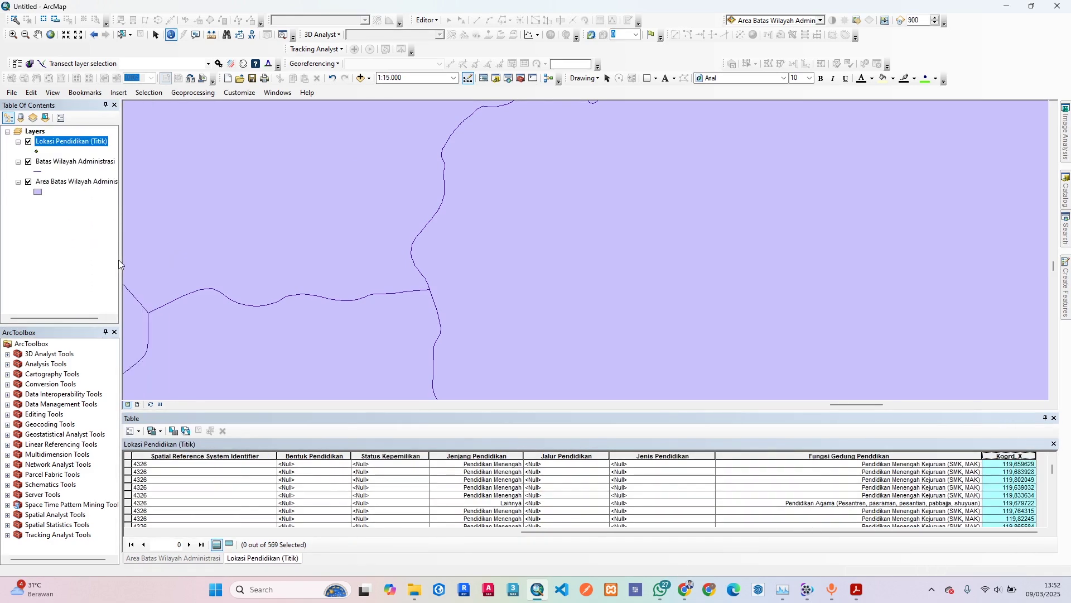